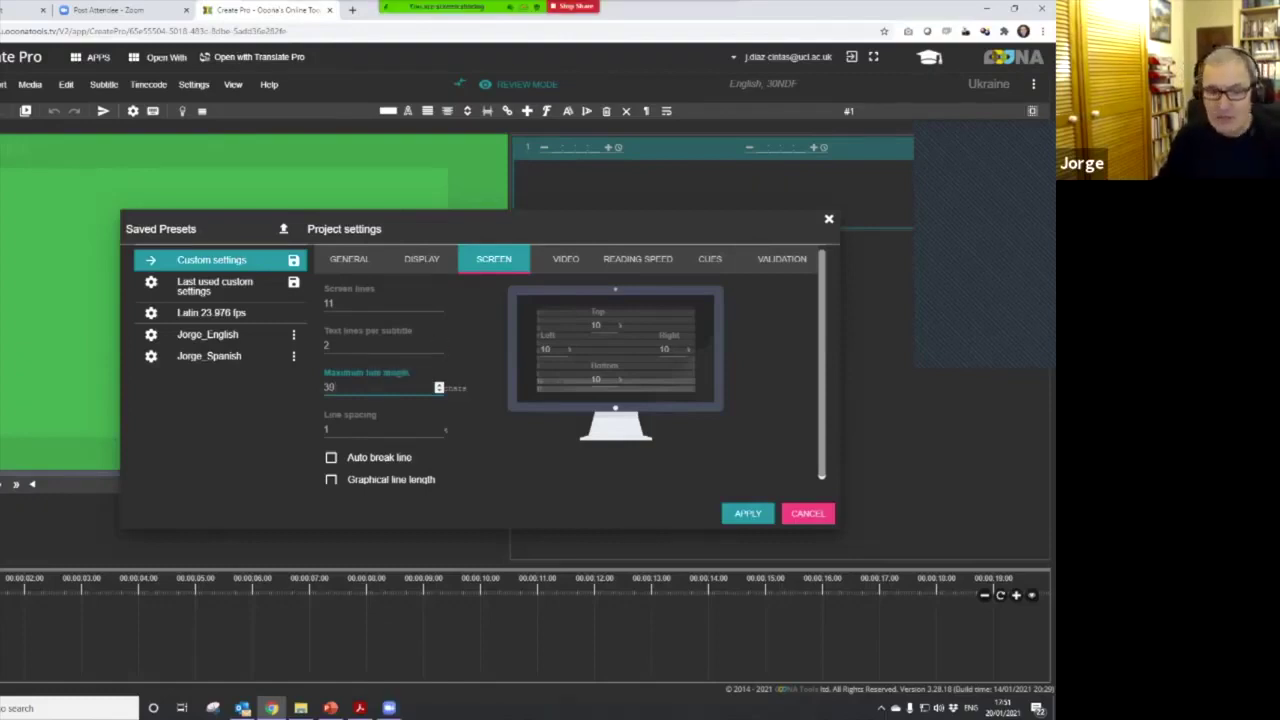
- Set the project's video framerate to 25 and the reading speed to 15 characters per second
{"action": "left_click", "coordinate": [566, 258]}
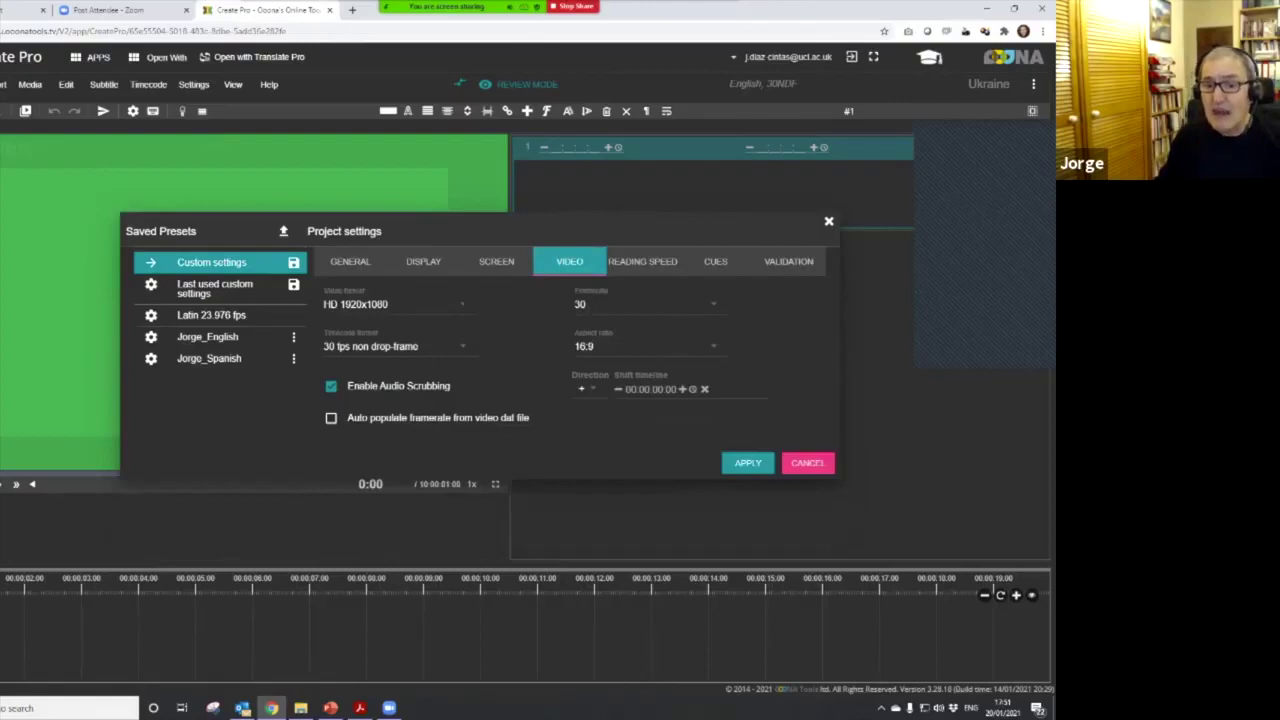
{"action": "left_click", "coordinate": [648, 304]}
{"action": "left_click", "coordinate": [602, 342]}
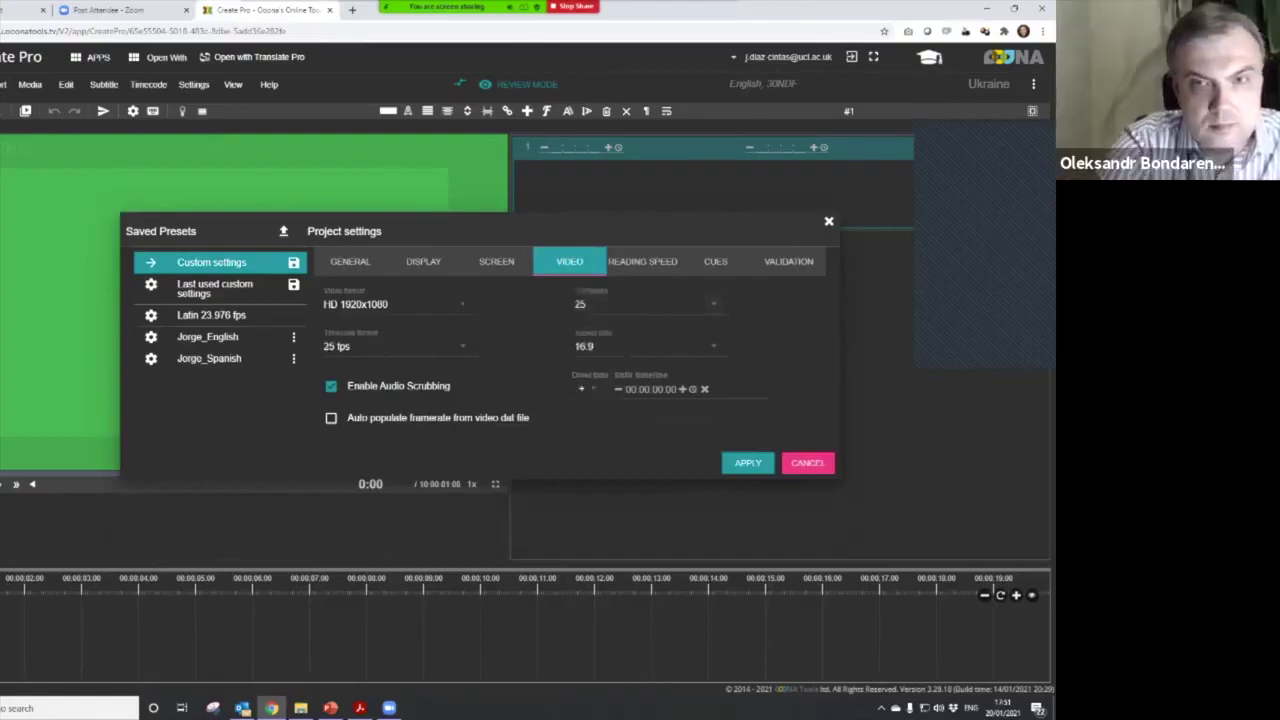
{"action": "left_click", "coordinate": [665, 261]}
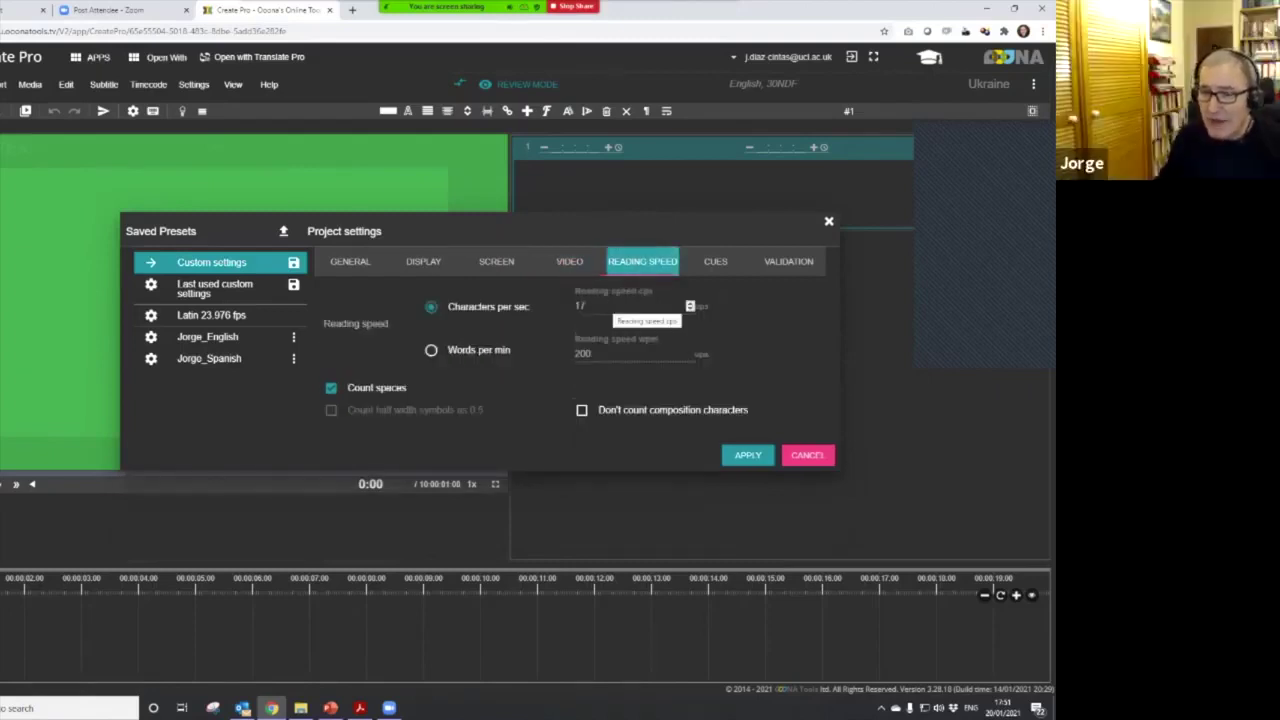
{"action": "left_click", "coordinate": [689, 303]}
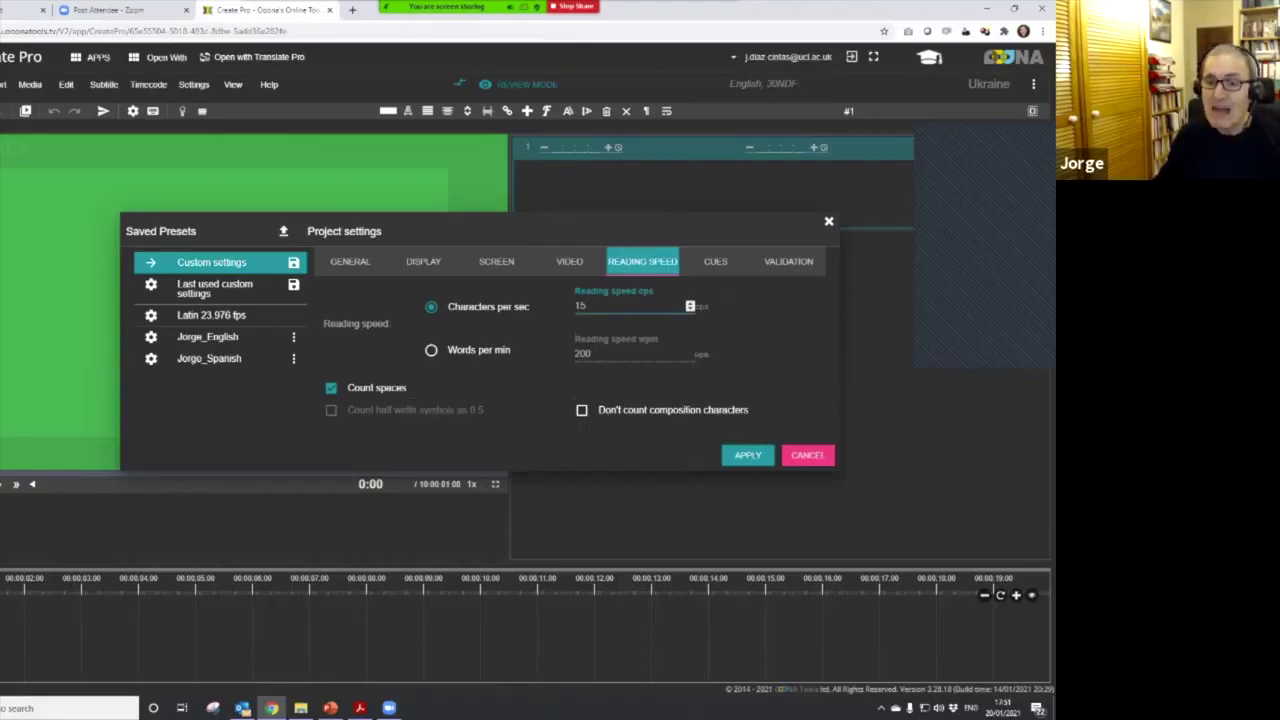
- Set the minimum subtitle duration to 00:00:01:00 and apply the project settings
{"action": "left_click", "coordinate": [715, 262]}
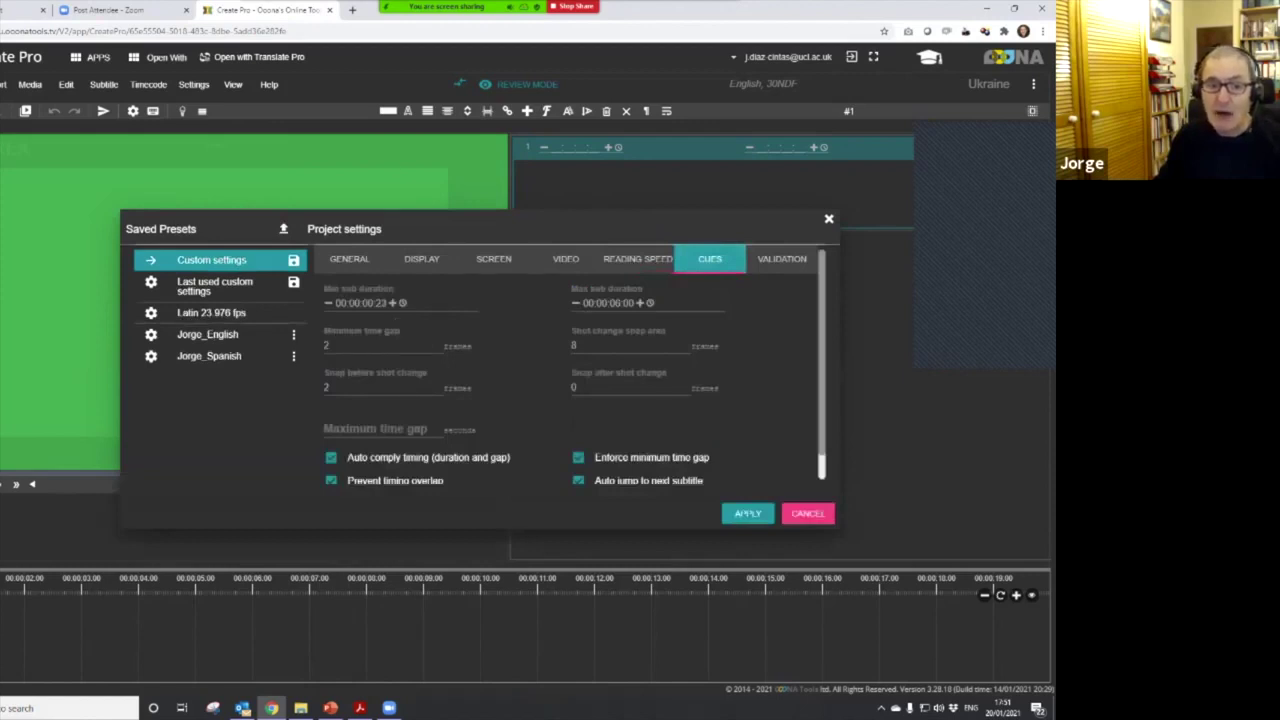
{"action": "left_click", "coordinate": [393, 303]}
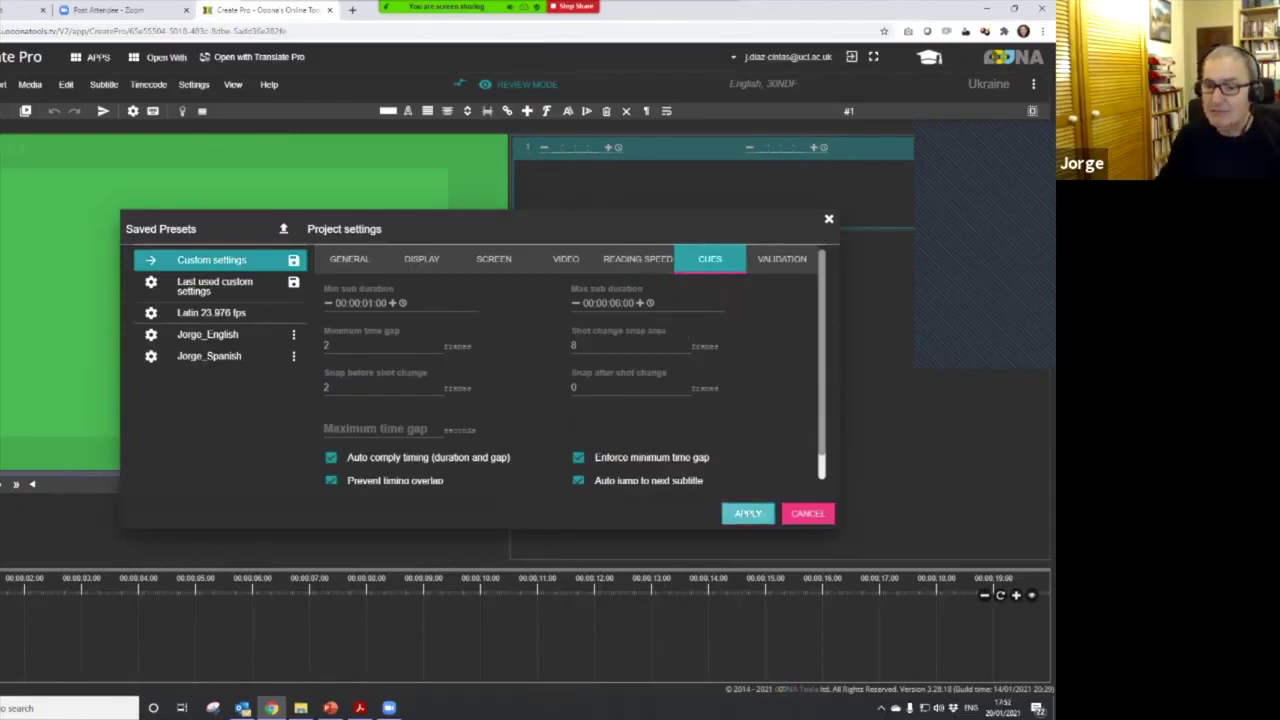
{"action": "left_click", "coordinate": [748, 513]}
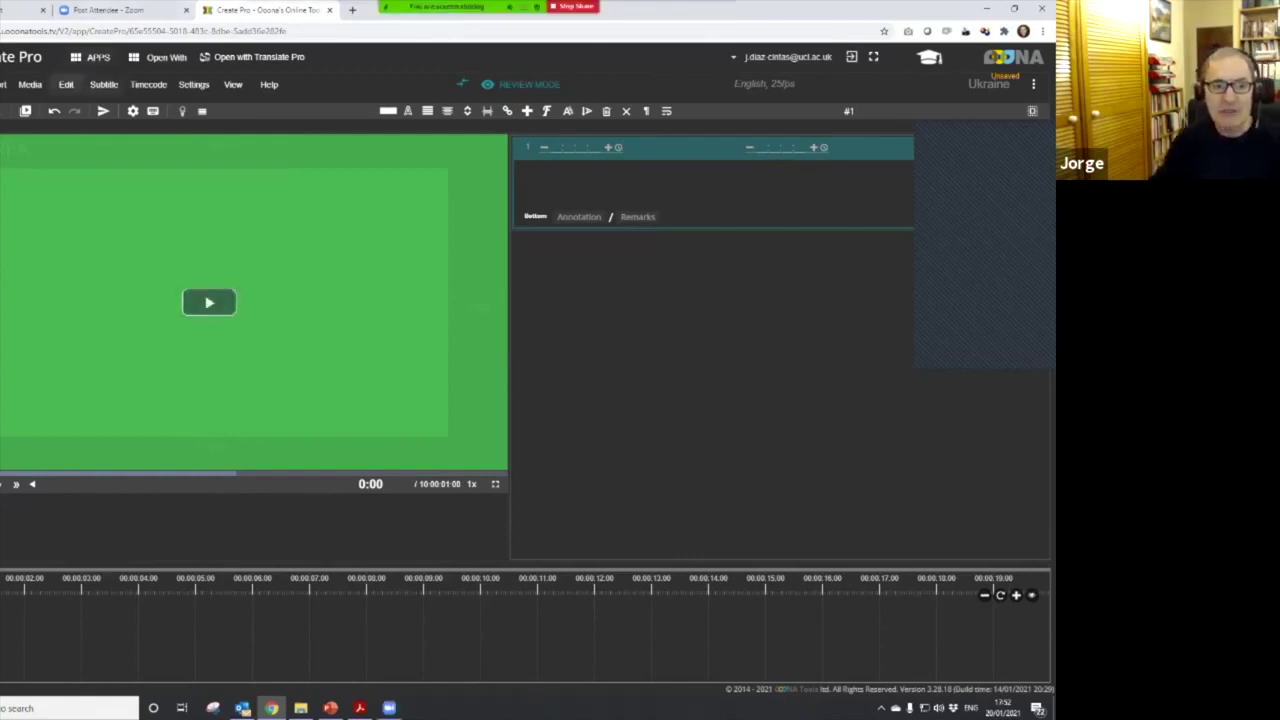
- Load the Wonderful_Encounter video from the computer with analysis by Ooona's Agent enabled, confirming the connection to the agent
{"action": "left_click", "coordinate": [30, 84]}
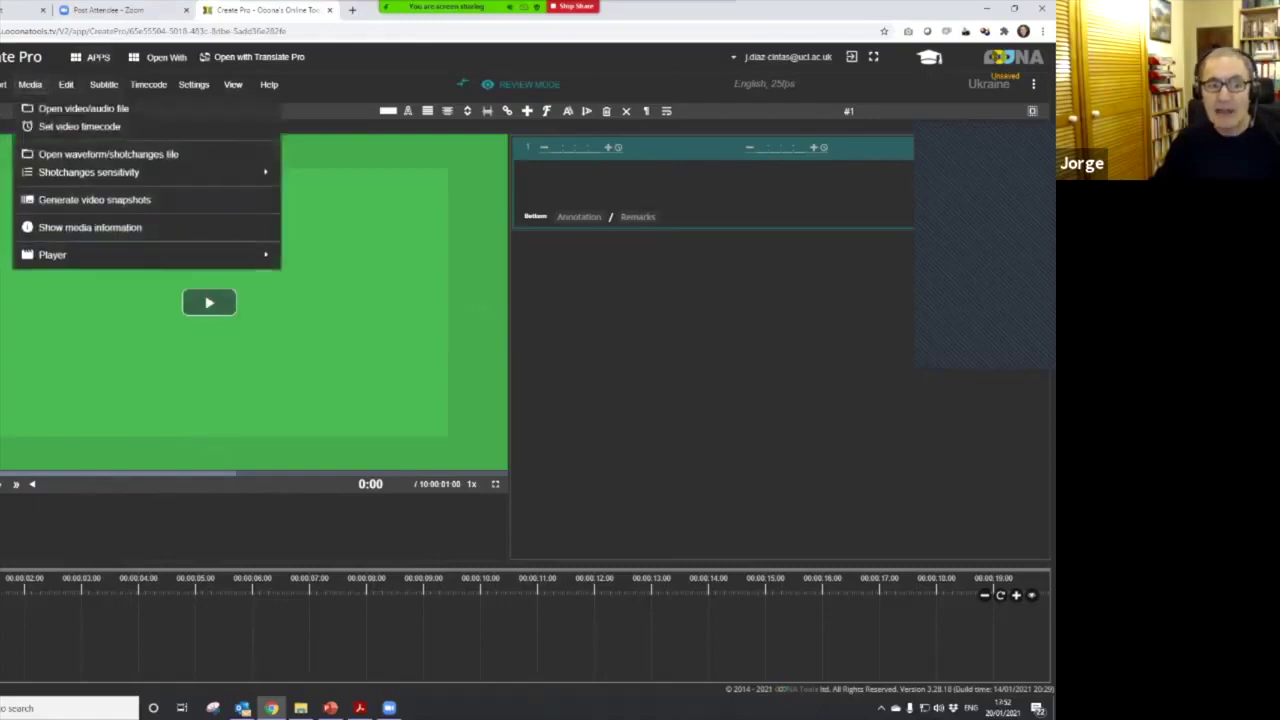
{"action": "left_click", "coordinate": [83, 108]}
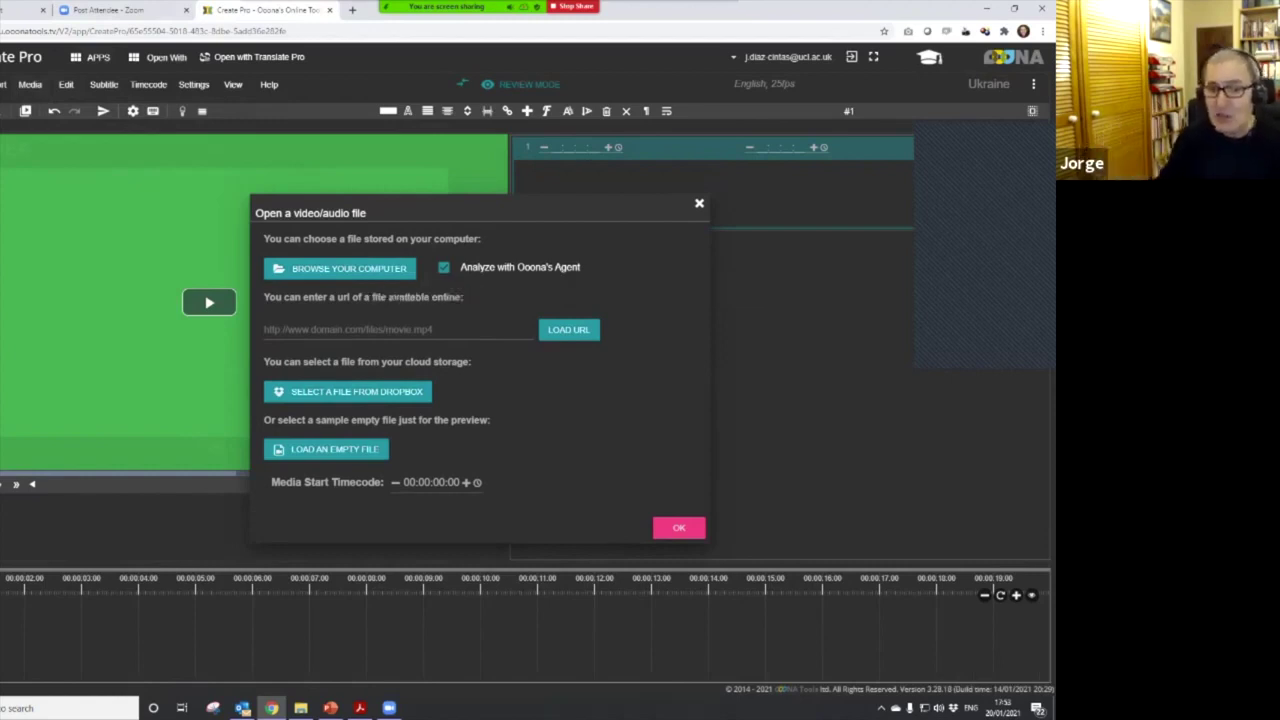
{"action": "left_click", "coordinate": [444, 267]}
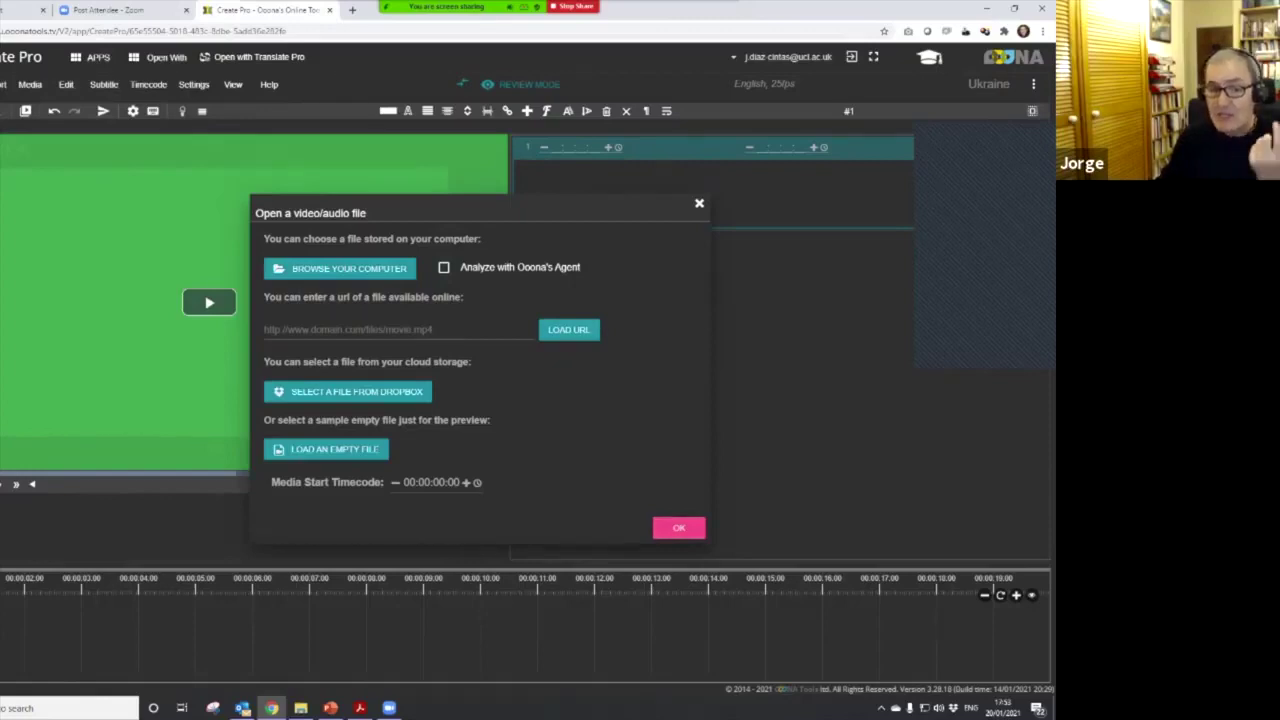
{"action": "mouse_move", "coordinate": [565, 282]}
{"action": "left_click", "coordinate": [444, 267]}
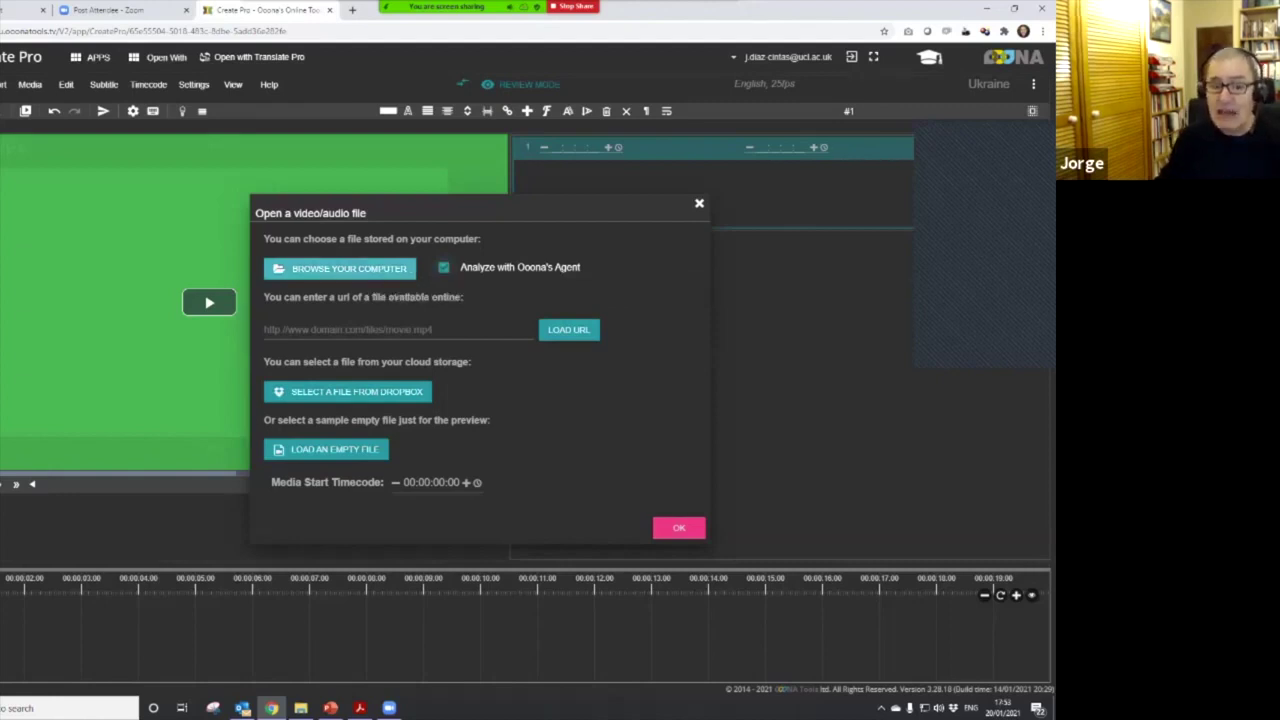
{"action": "left_click", "coordinate": [340, 268]}
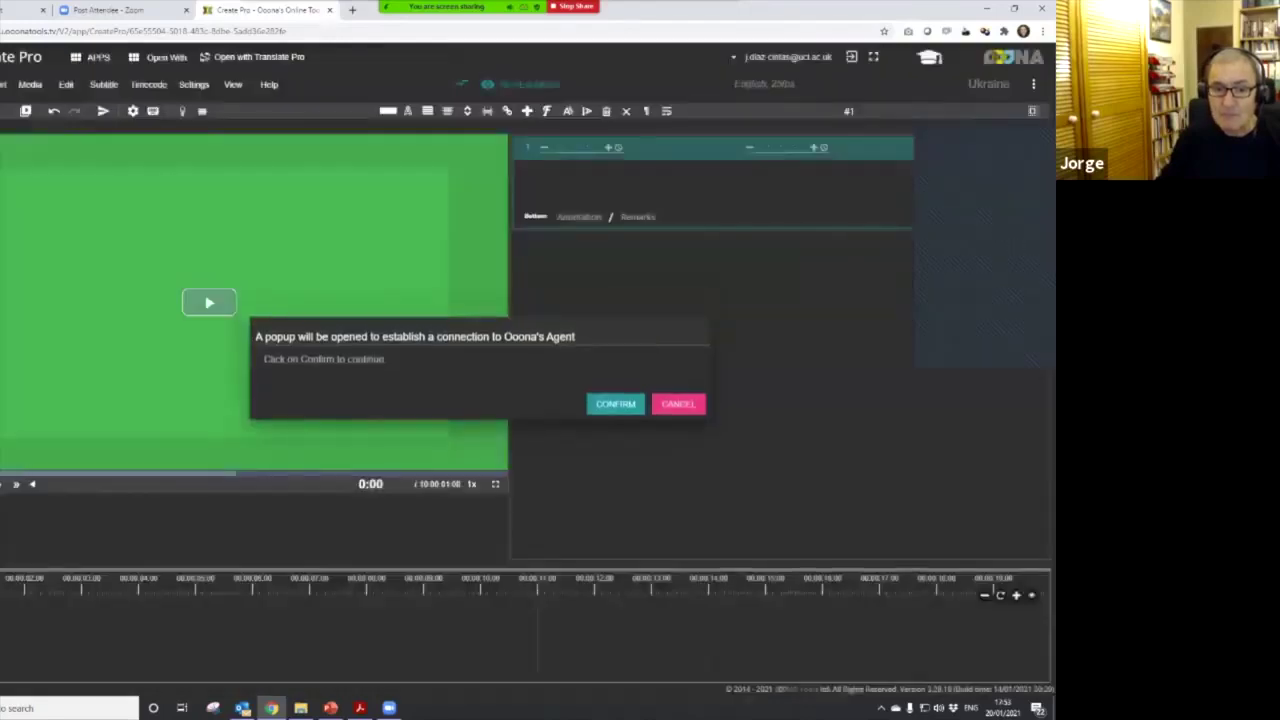
{"action": "left_click", "coordinate": [615, 403]}
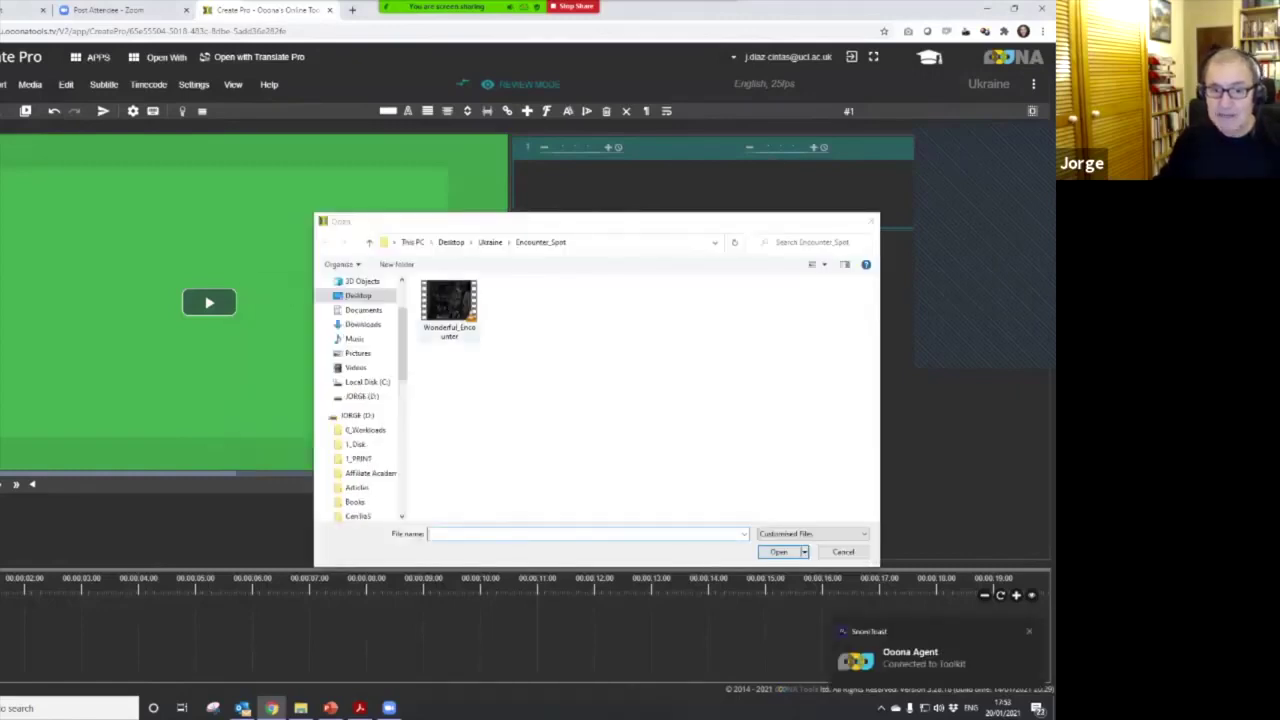
{"action": "double_click", "coordinate": [449, 302]}
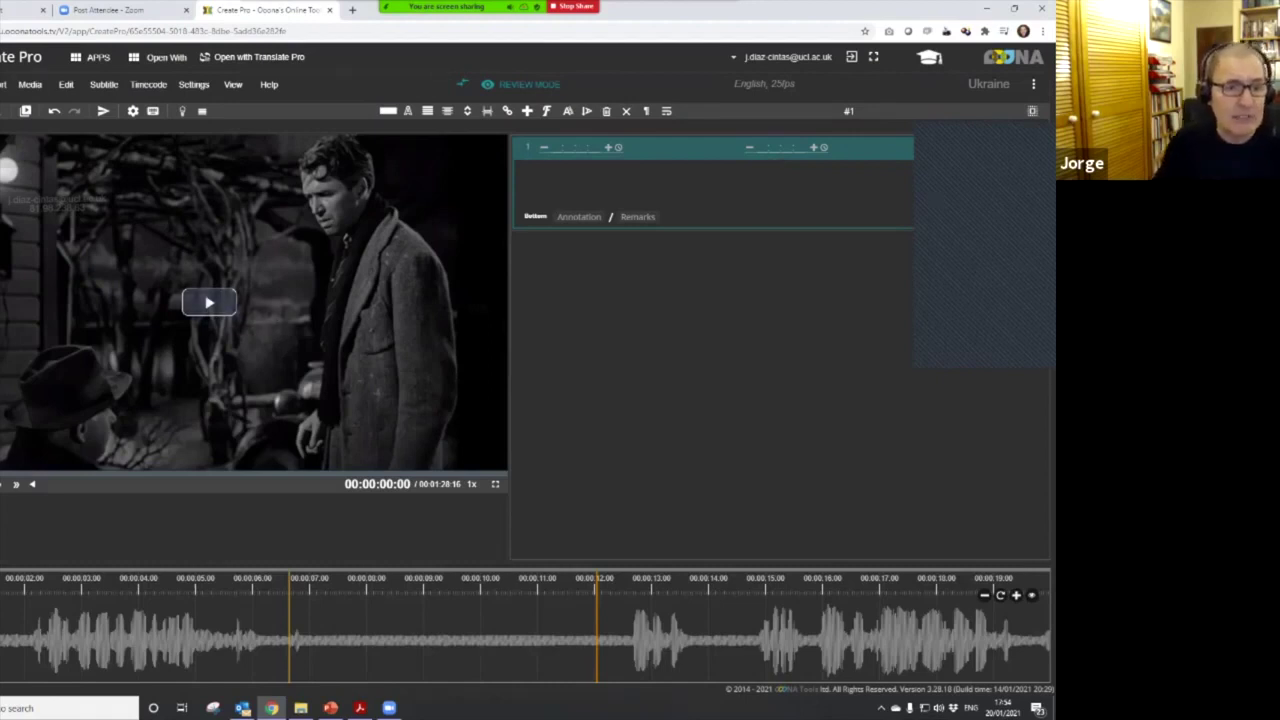
- Load the video from the Tombstone_Create folder in the Ukraine folder, replacing the current media
{"action": "left_click", "coordinate": [30, 84]}
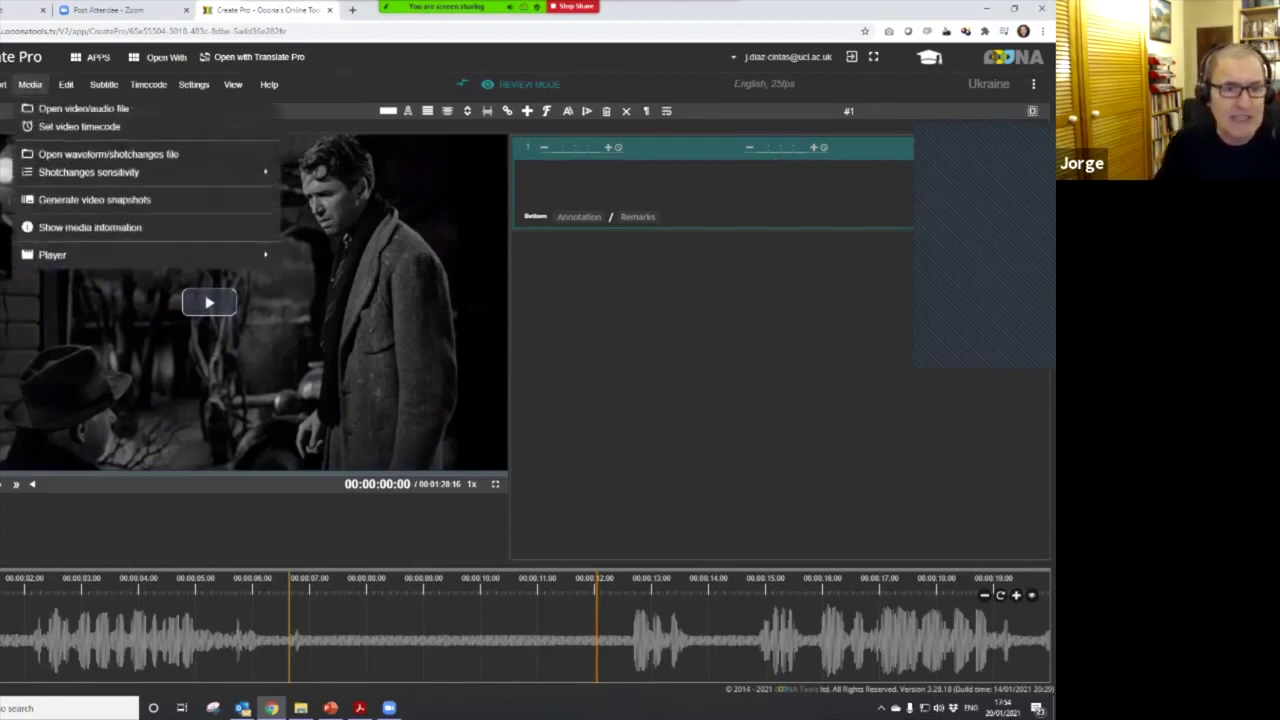
{"action": "left_click", "coordinate": [60, 109]}
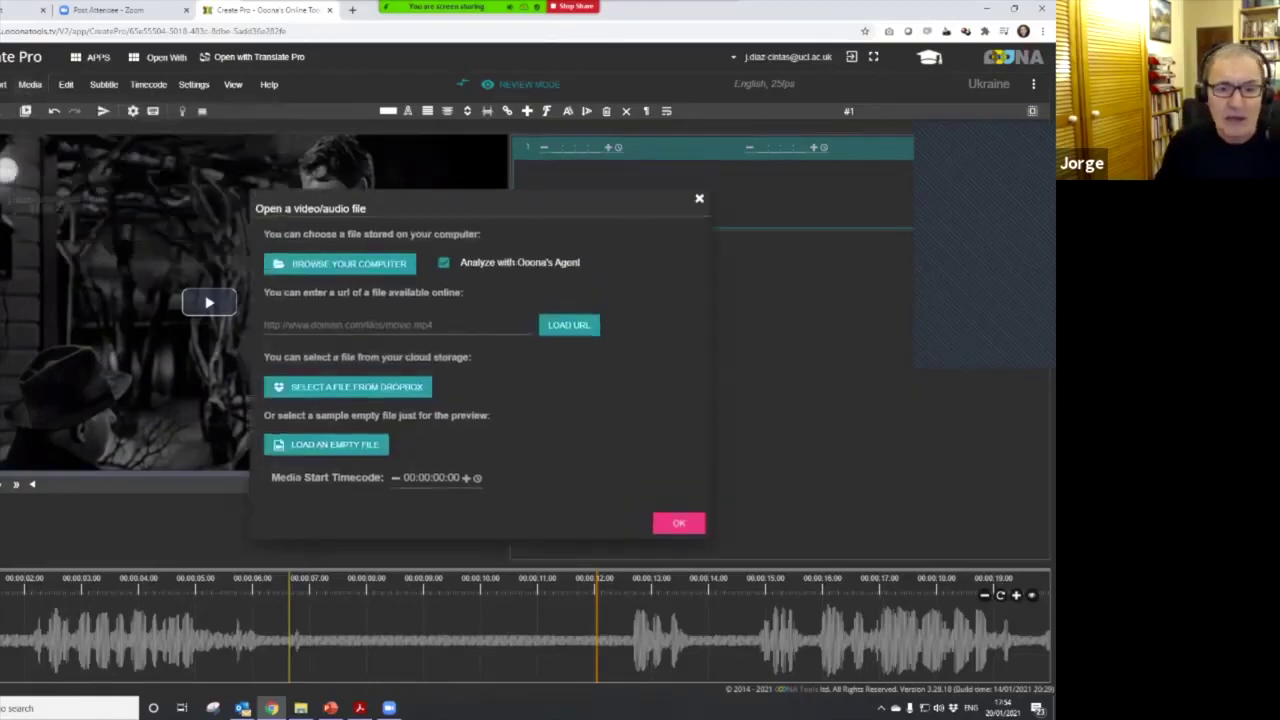
{"action": "left_click", "coordinate": [342, 268]}
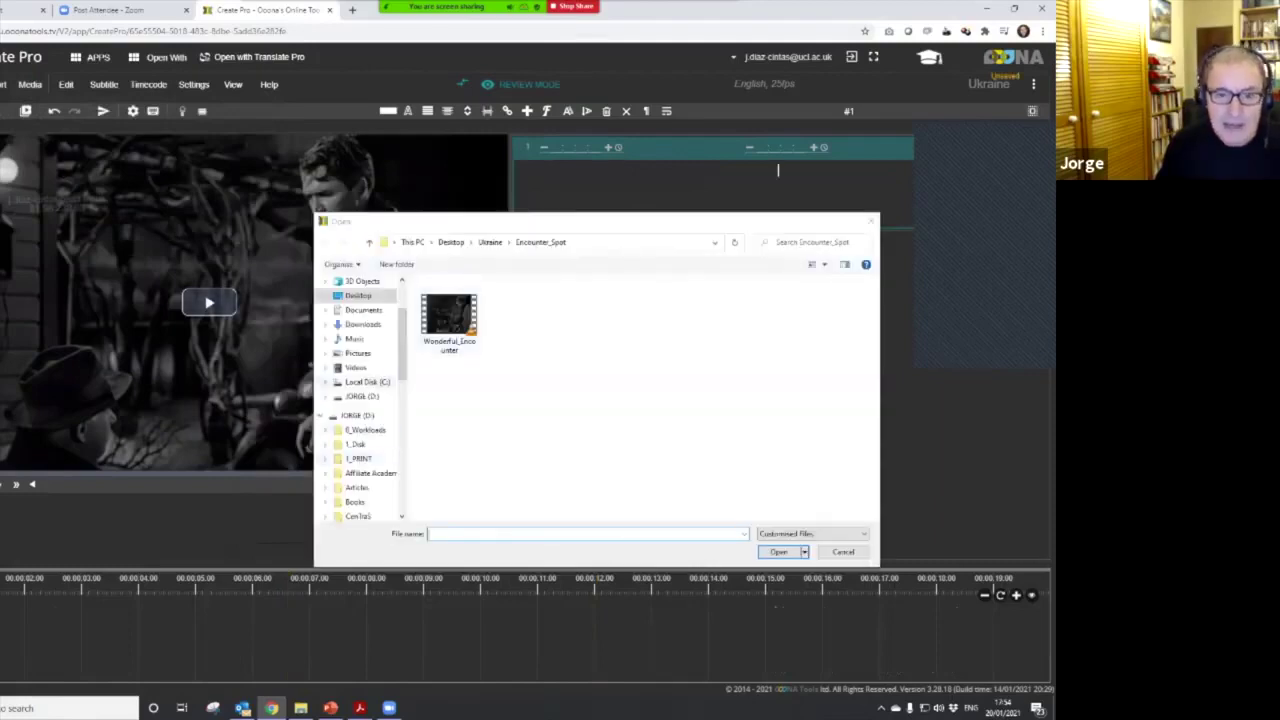
{"action": "left_click", "coordinate": [490, 242]}
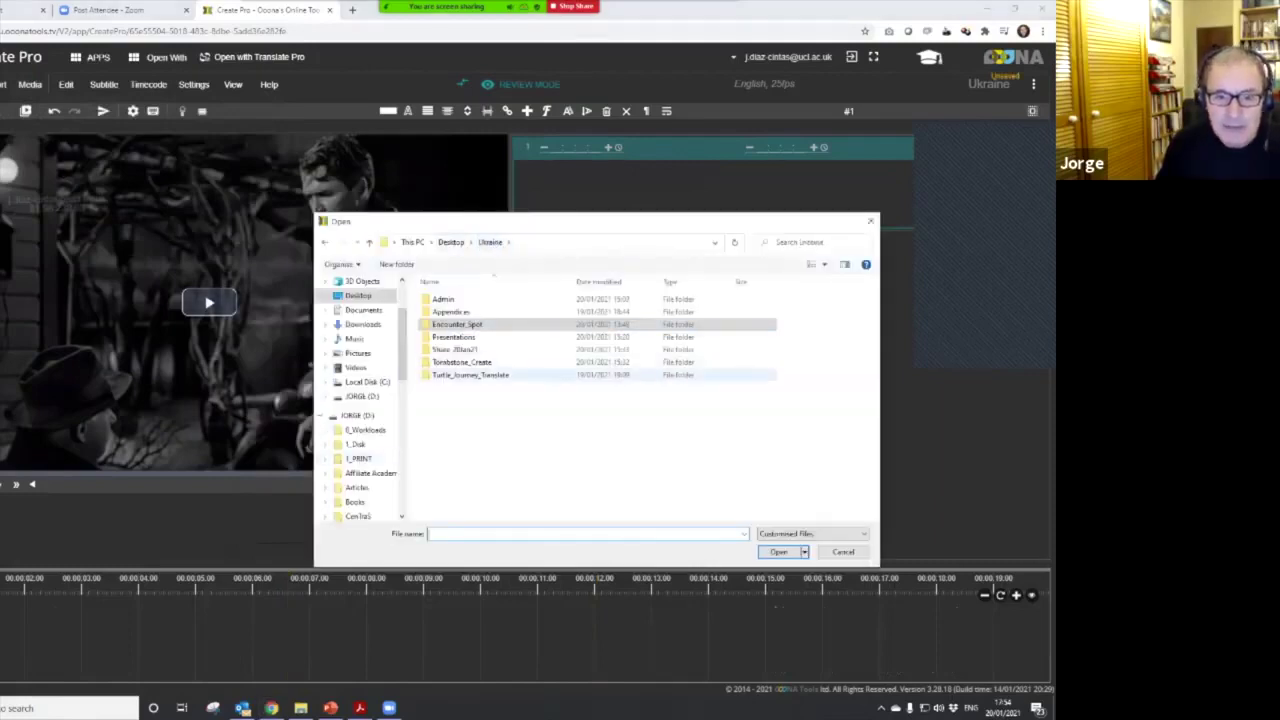
{"action": "double_click", "coordinate": [461, 362]}
{"action": "double_click", "coordinate": [443, 312]}
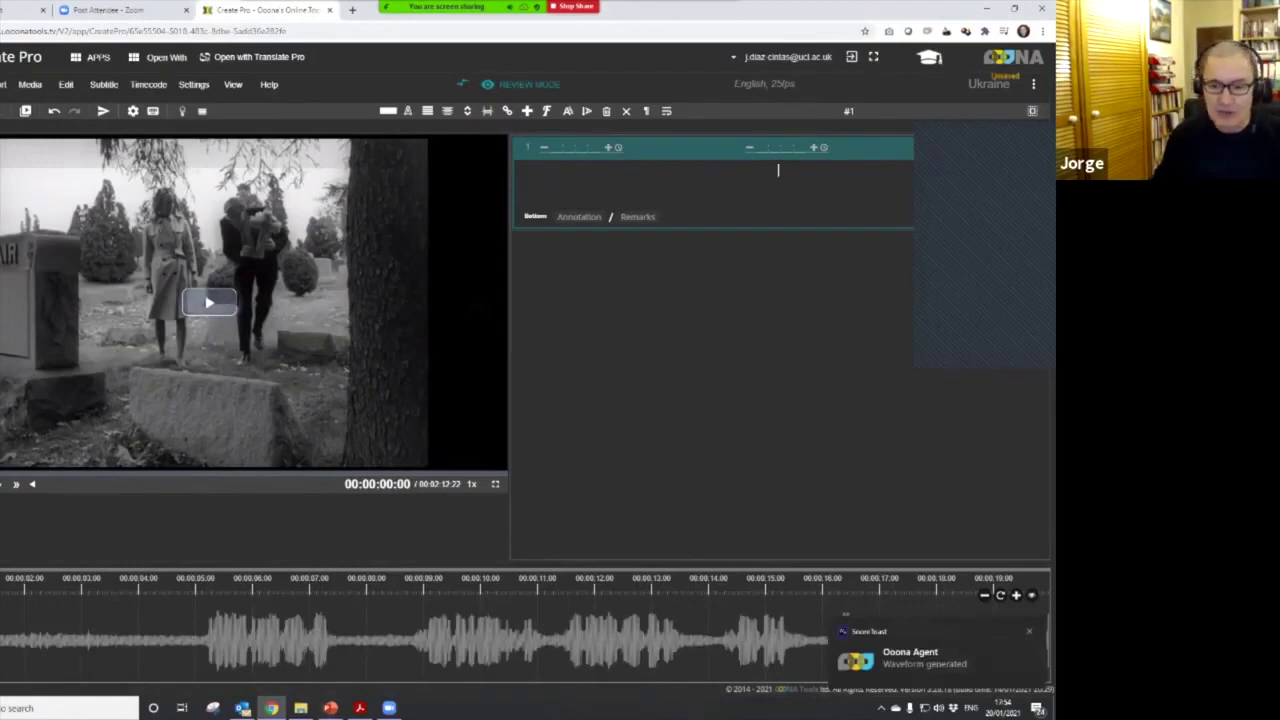
- Play the clip from the start to about 00:00:18:09, pausing after each line of dialogue to examine the speech against the waveform
{"action": "left_click", "coordinate": [209, 302]}
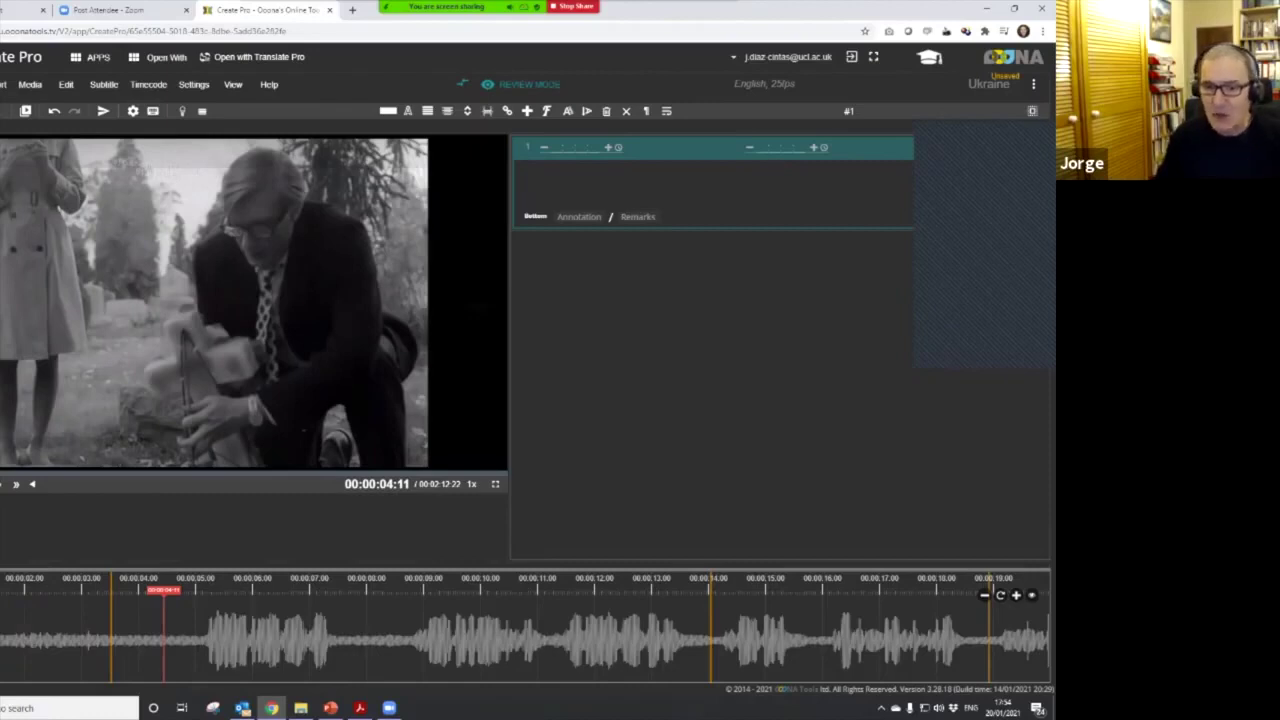
{"action": "key", "text": "ctrl+space"}
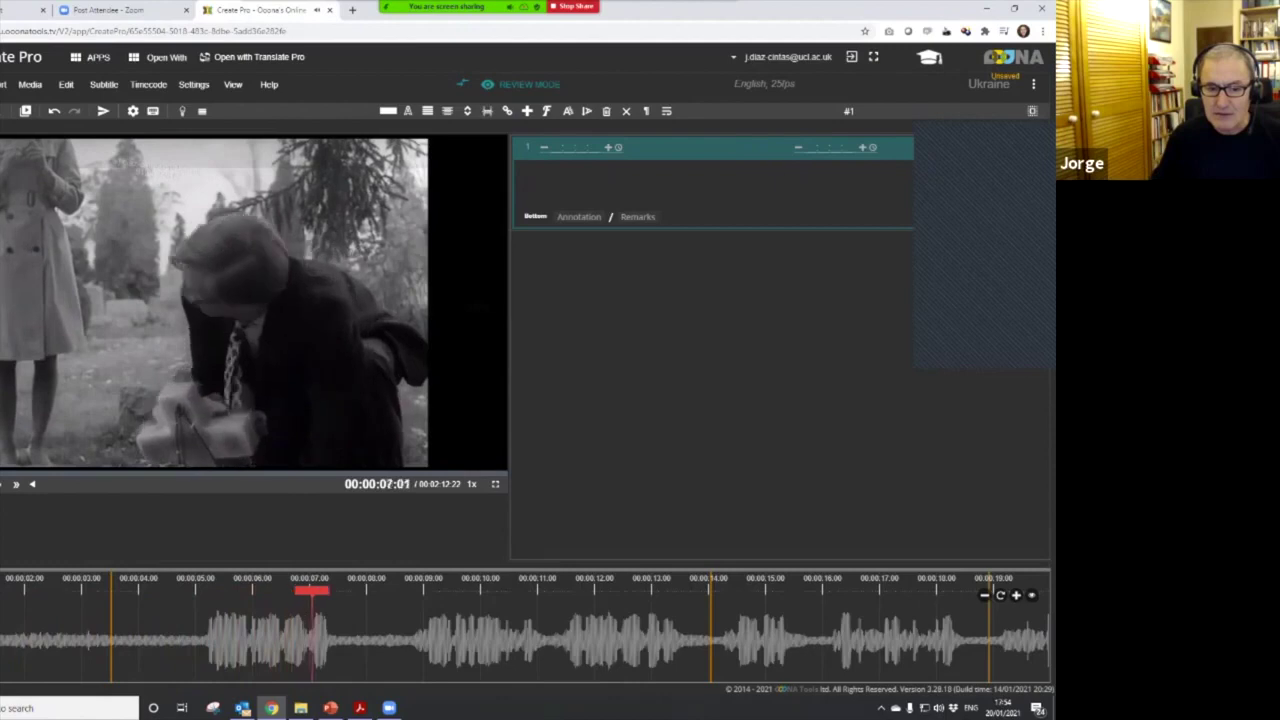
{"action": "key", "text": "ctrl+space"}
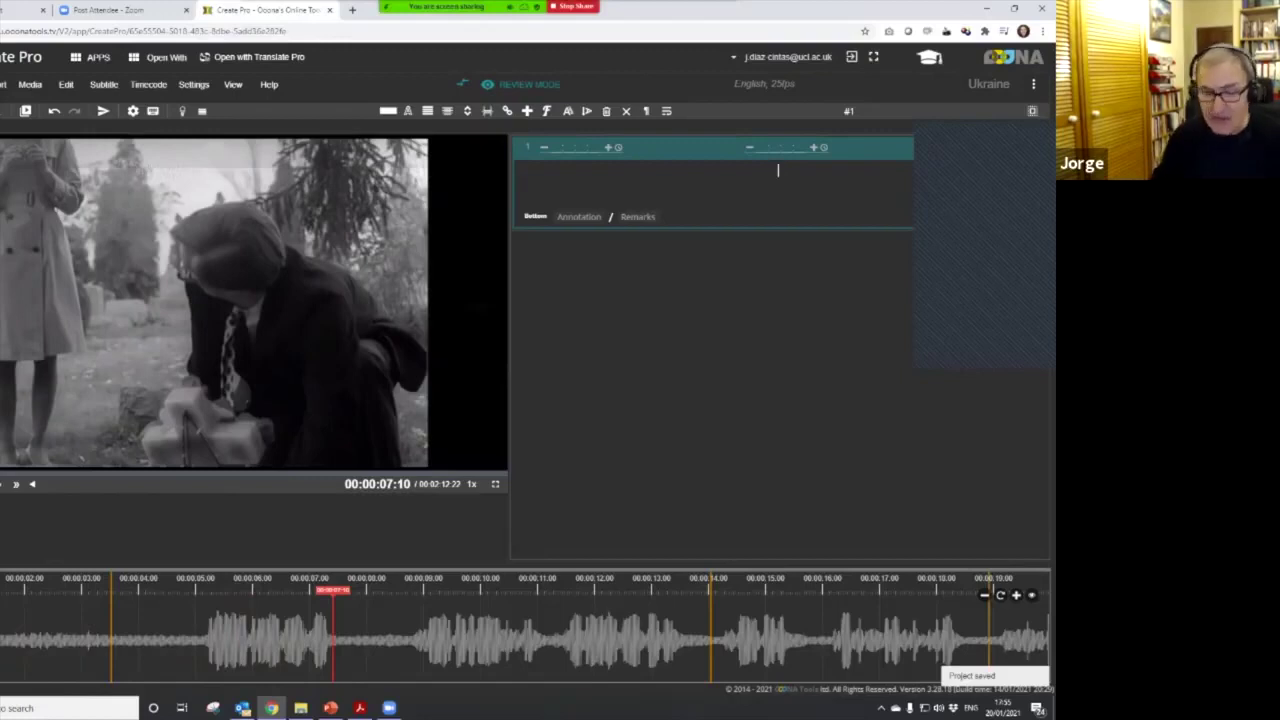
{"action": "key", "text": "space"}
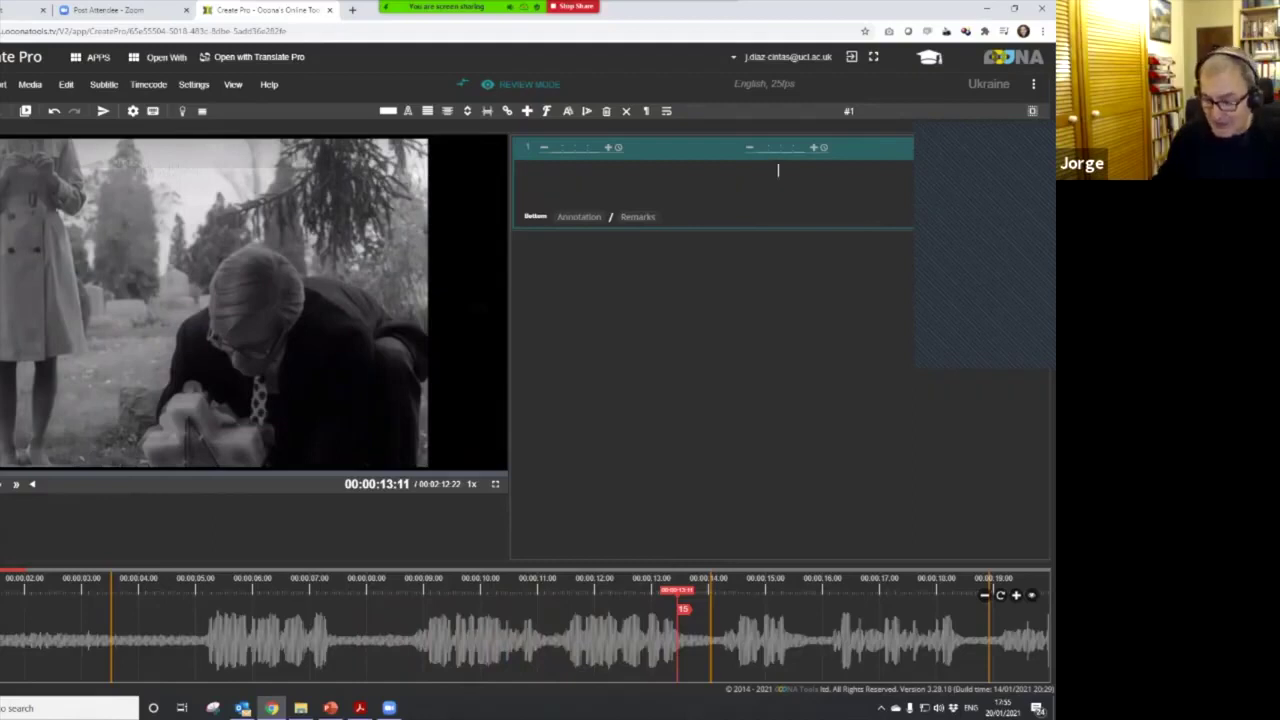
{"action": "key", "text": "space"}
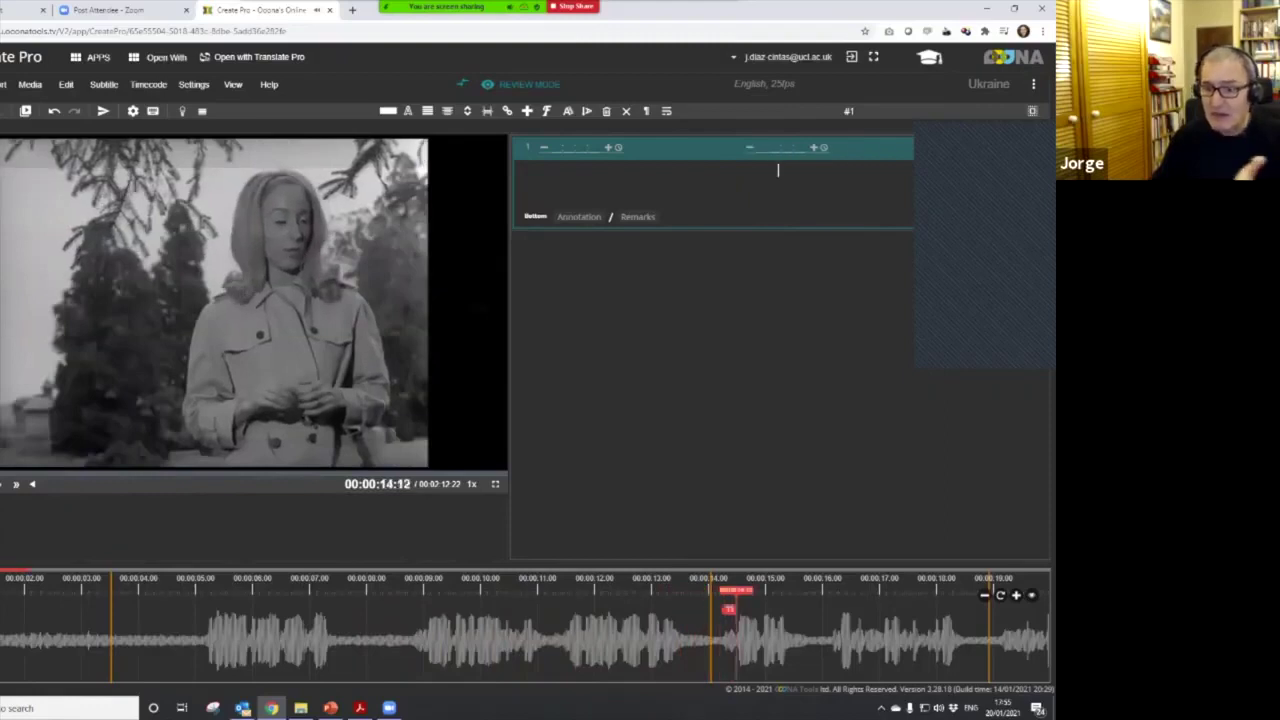
{"action": "key", "text": "space"}
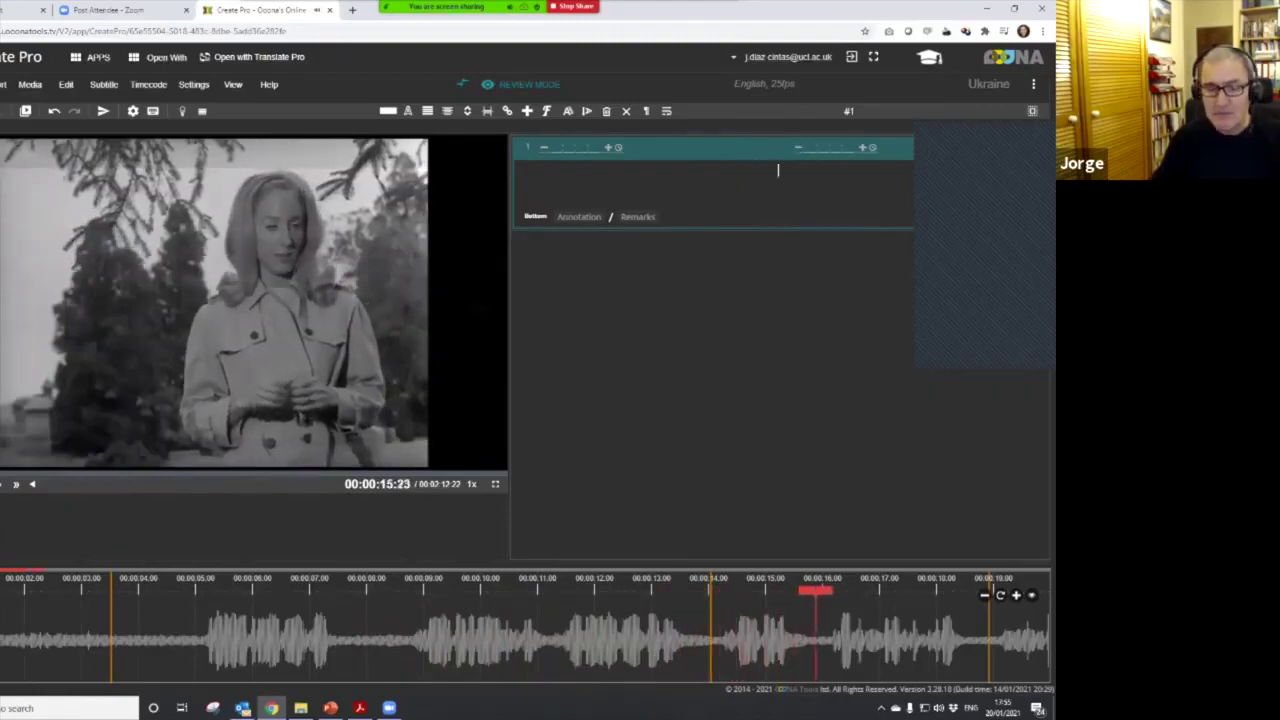
{"action": "key", "text": "ctrl+space"}
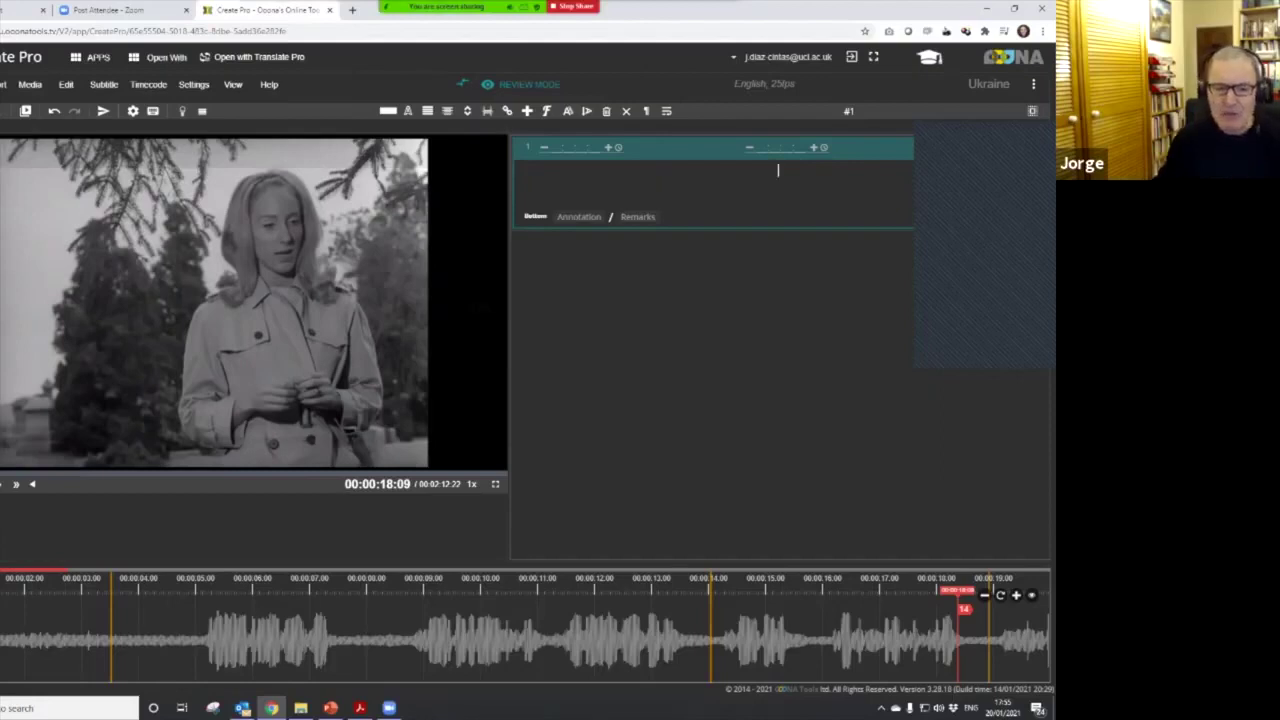
- Set the first subtitle's in-time to 00:00:05:04, where the first burst of speech starts on the waveform
{"action": "left_click", "coordinate": [153, 640]}
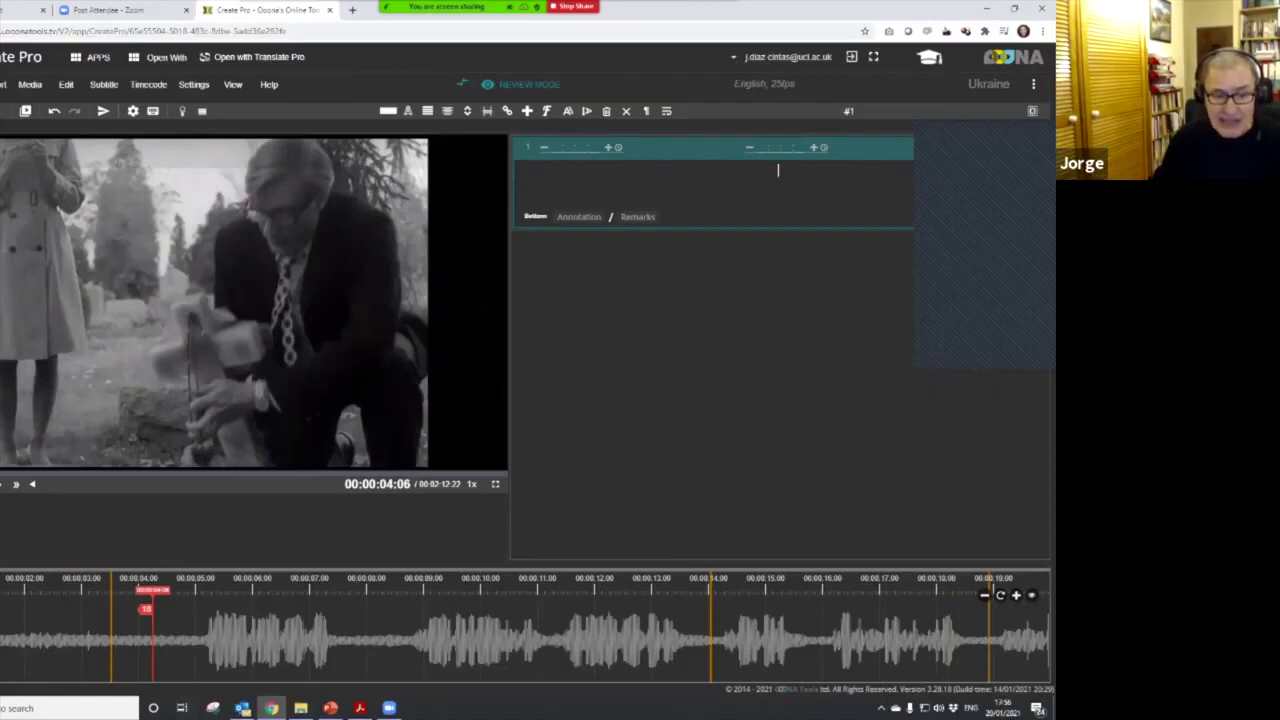
{"action": "key", "text": "ctrl+Right"}
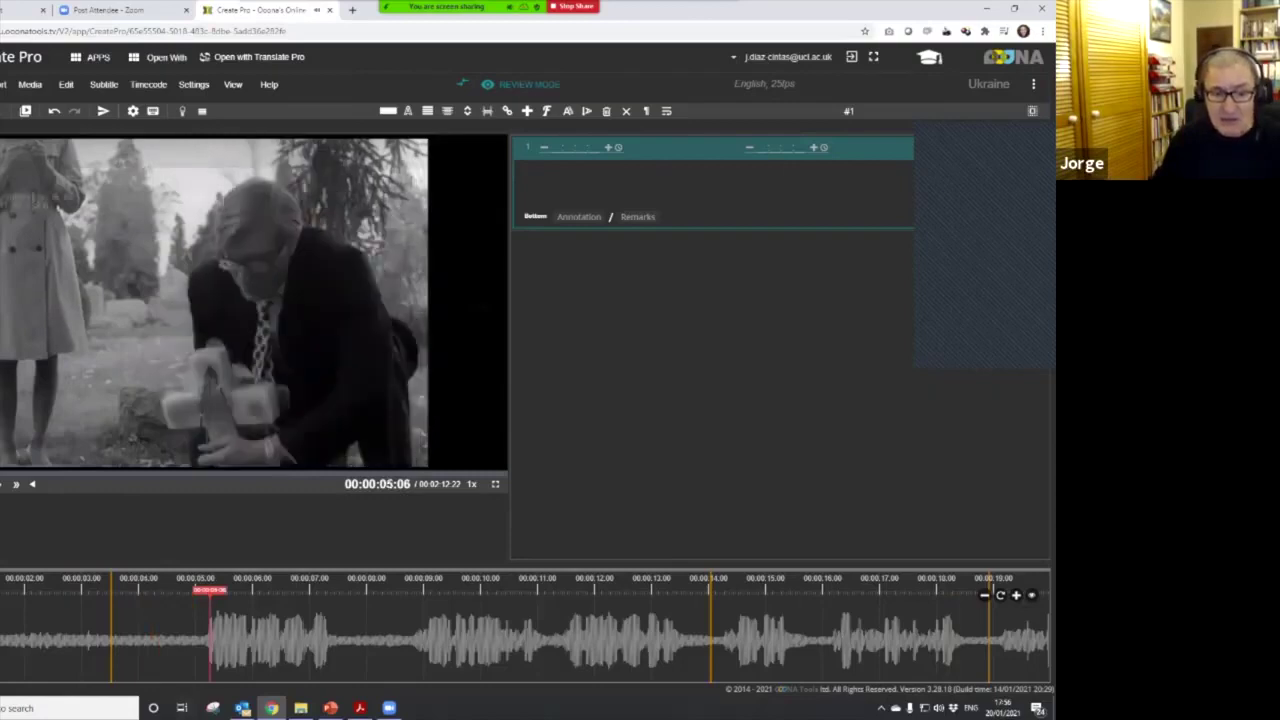
{"action": "key", "text": "alt+Left"}
{"action": "key", "text": "alt+Left"}
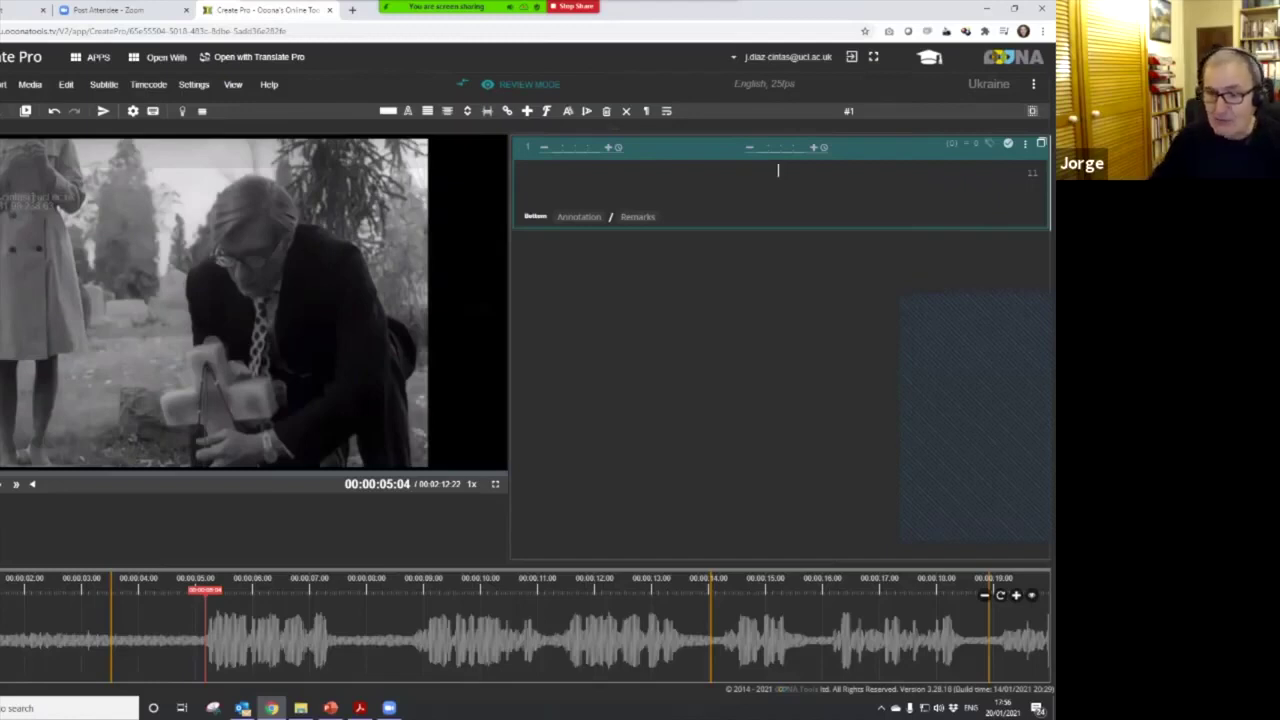
{"action": "key", "text": "F9"}
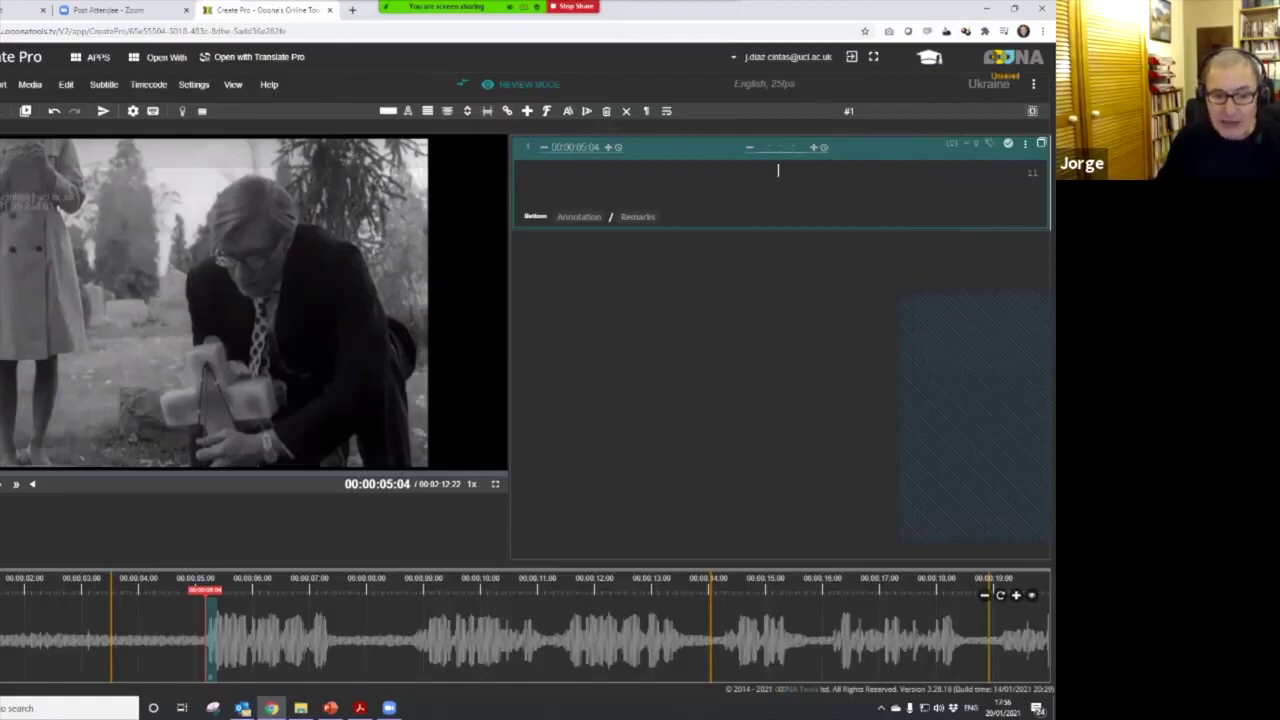
- Play to the end of the first spoken line and set the first subtitle's out-time to 00:00:07:08
{"action": "key", "text": "space"}
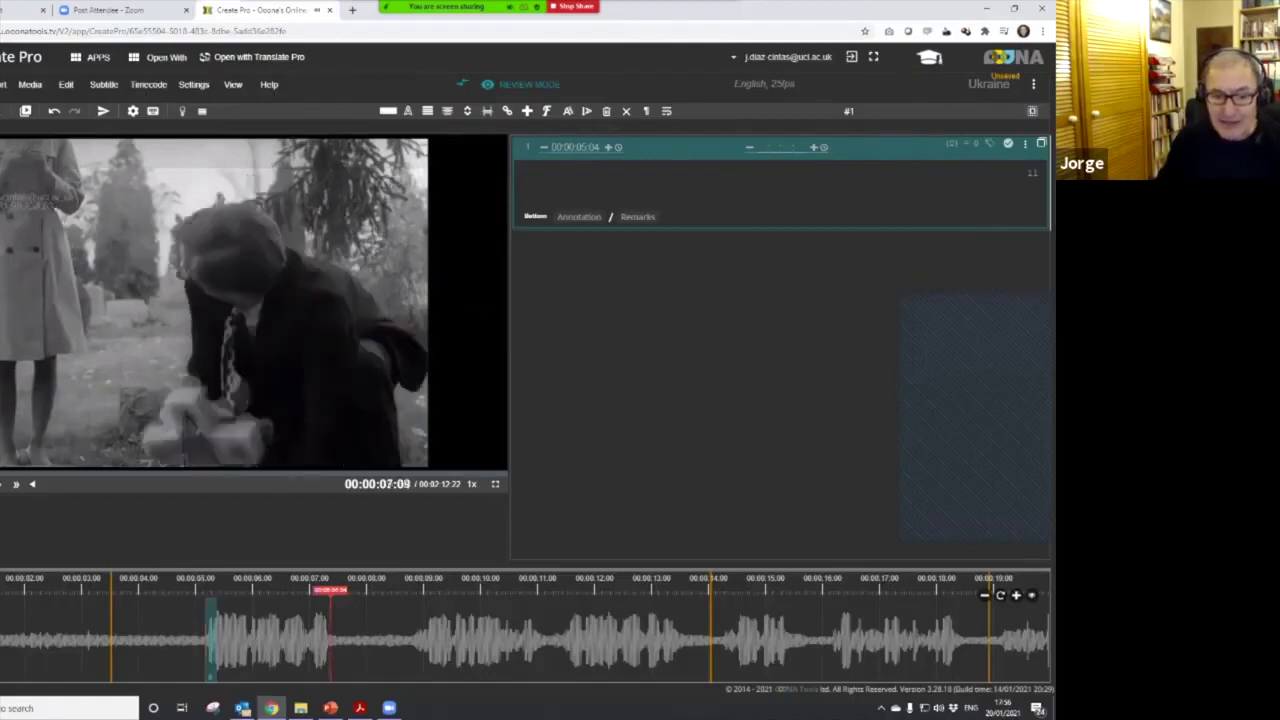
{"action": "key", "text": "space"}
{"action": "key", "text": "Right"}
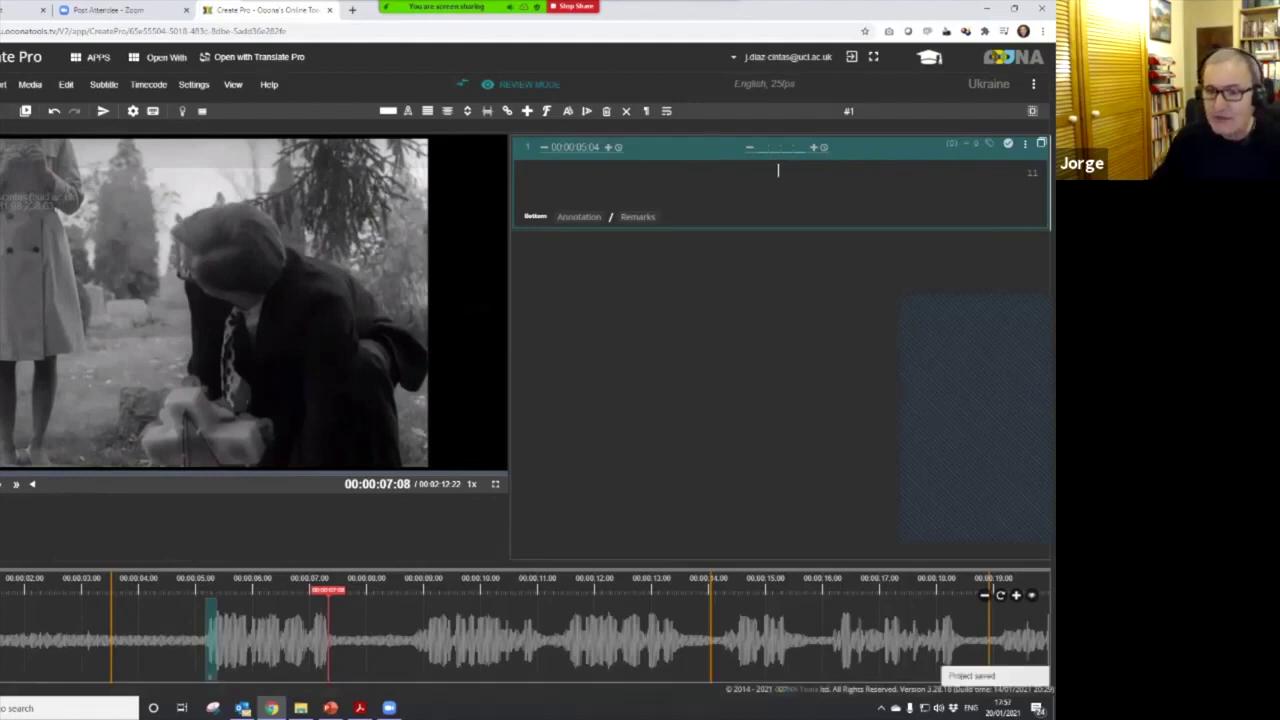
{"action": "key", "text": "F10"}
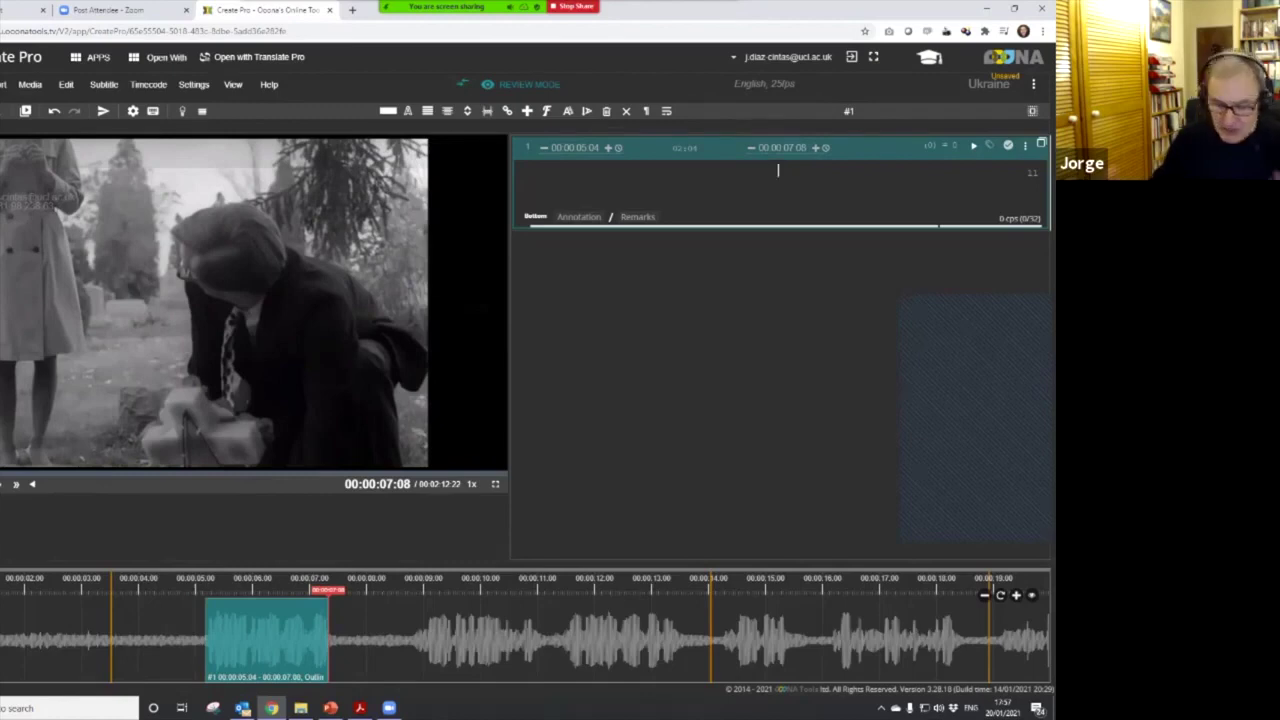
- Fill the first subtitle with the placeholder text "fere rfe fe ffd fd ffd fd ffd fd"
{"action": "type", "text": "fere r"}
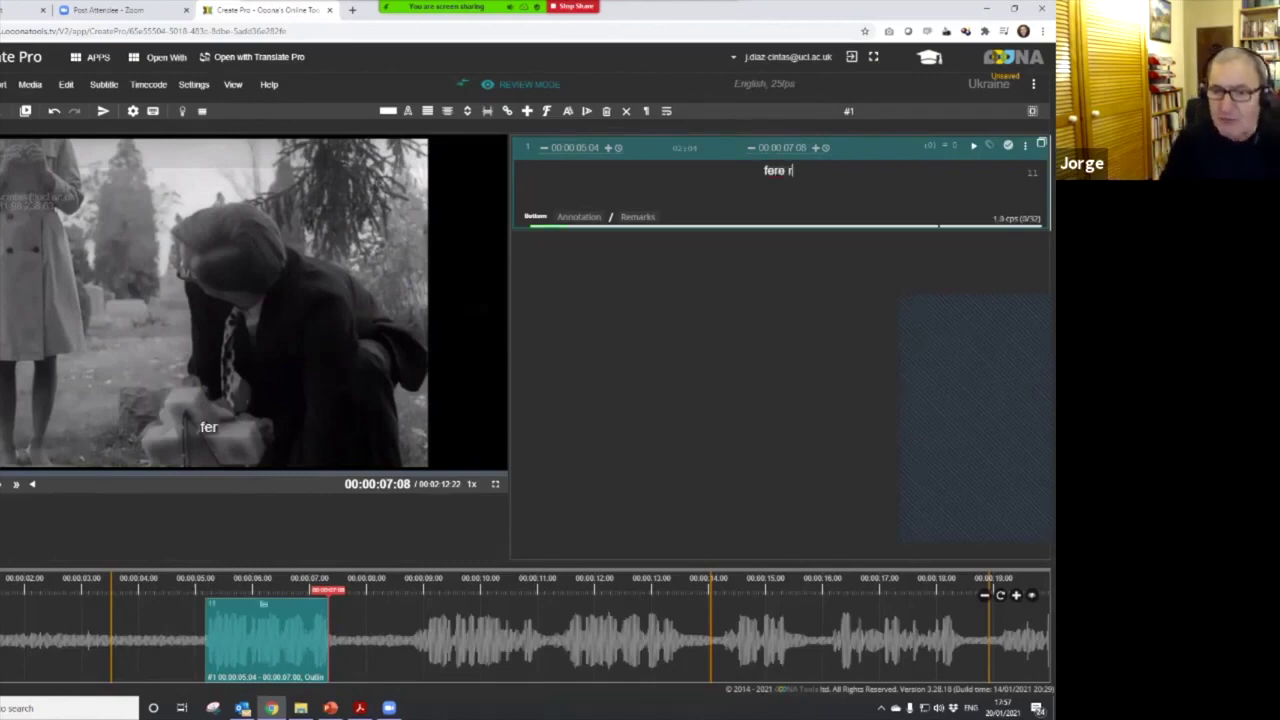
{"action": "type", "text": "fe fe ffd fd ffd fd ffd fd ffd fdf"}
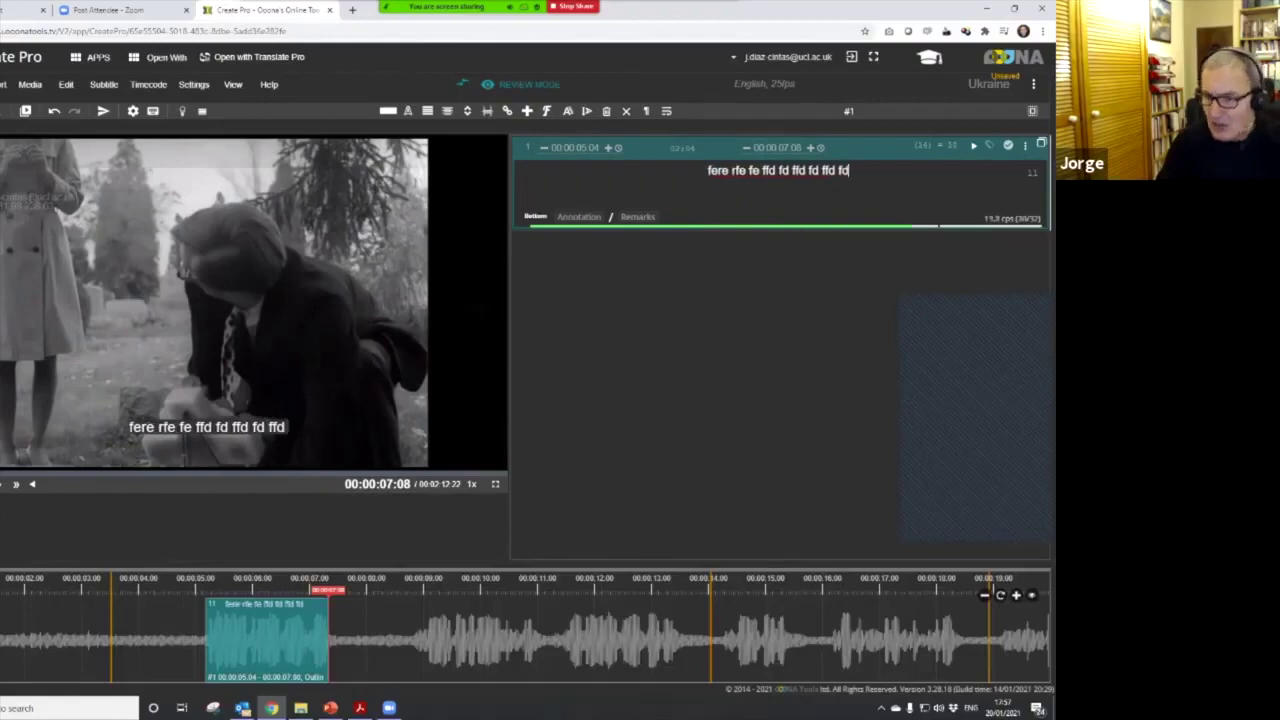
- Add a second line "hfhf hhf hf hfh" to the first subtitle and trim the end of its overlong first line
{"action": "key", "text": "Return"}
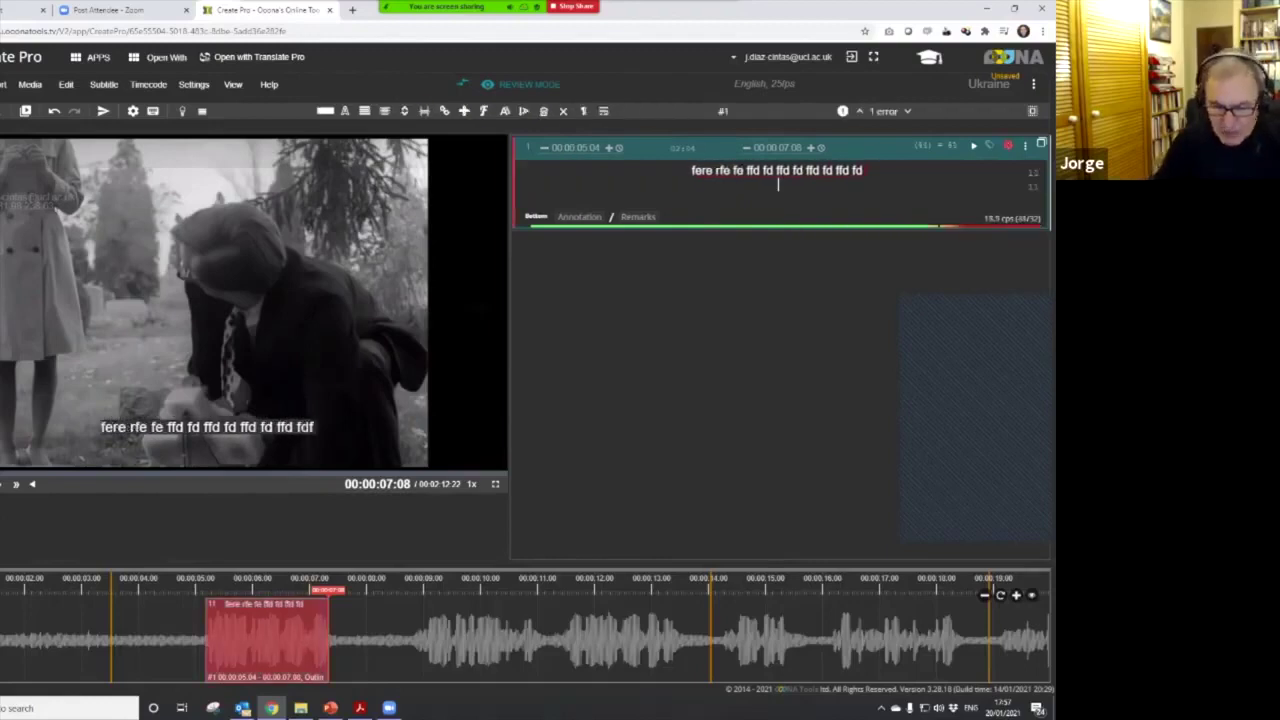
{"action": "type", "text": "hfhf hhf hf hfh"}
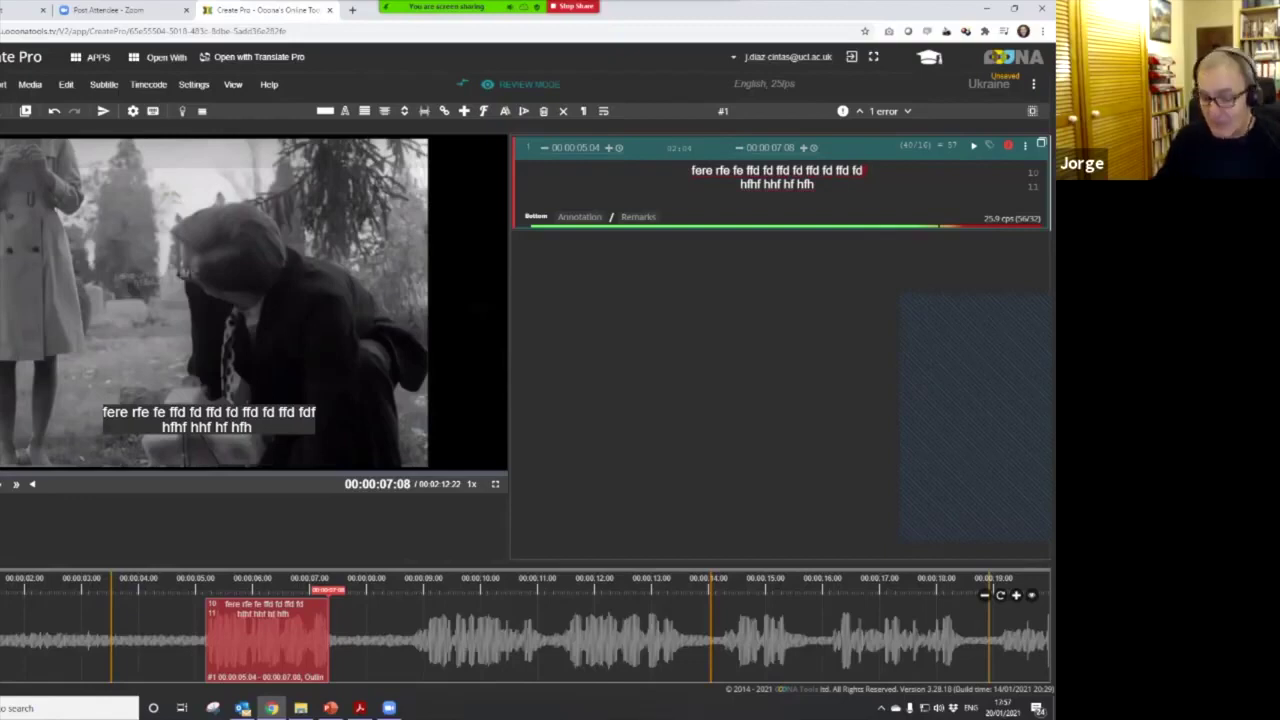
{"action": "key", "text": "BackSpace"}
{"action": "key", "text": "BackSpace"}
{"action": "key", "text": "BackSpace"}
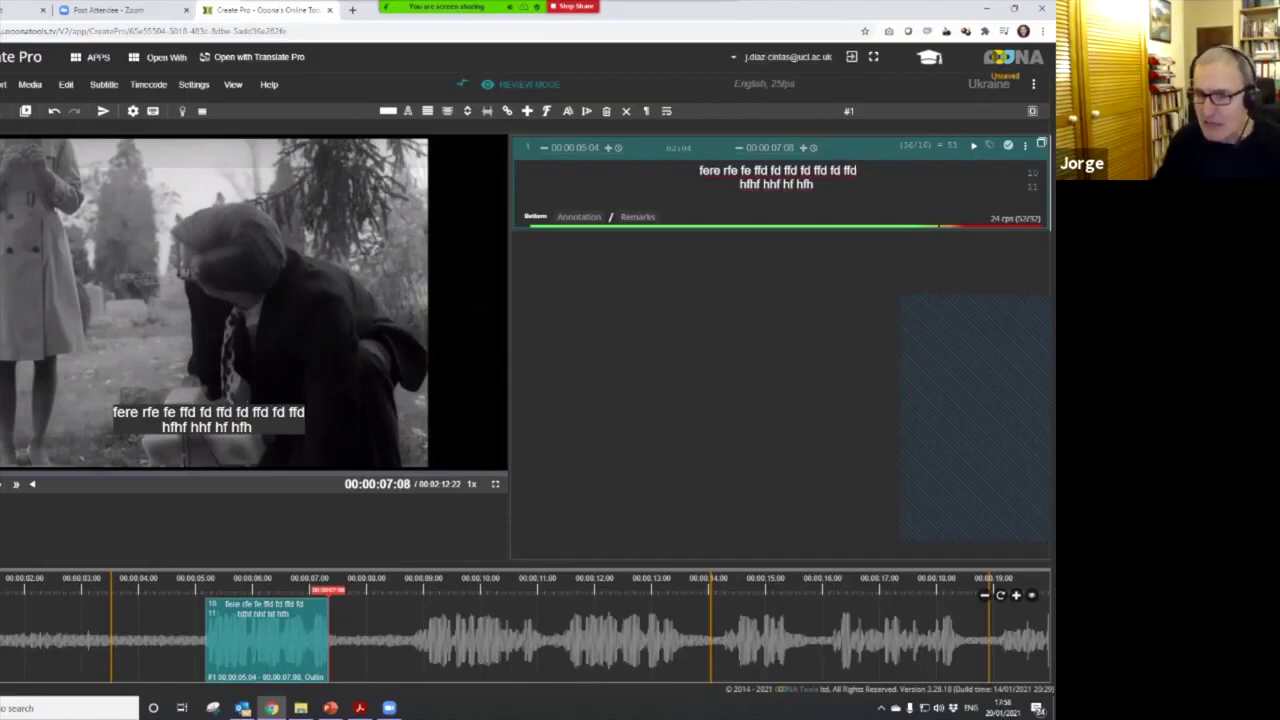
- Shorten the first subtitle's upper line to "lfd fd ffd fd ffd" and end its lower line with a full stop
{"action": "double_click", "coordinate": [761, 171]}
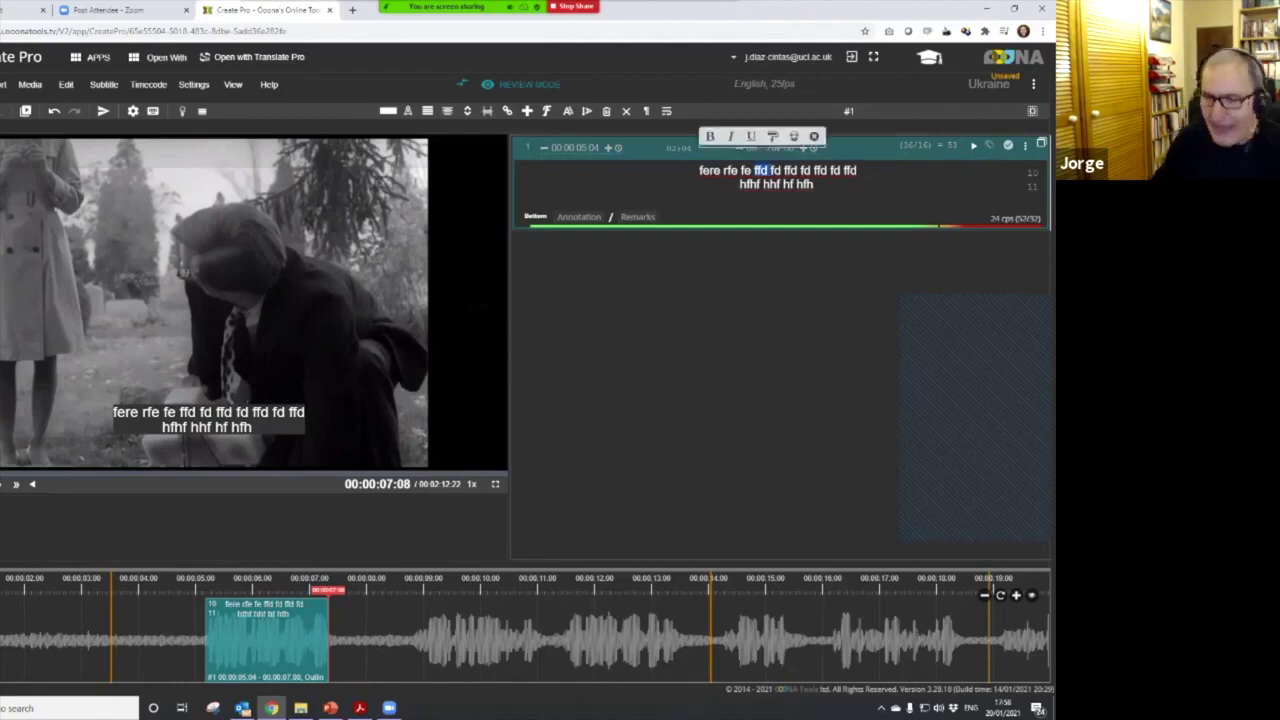
{"action": "key", "text": "BackSpace"}
{"action": "key", "text": "BackSpace"}
{"action": "key", "text": "BackSpace"}
{"action": "key", "text": "BackSpace"}
{"action": "key", "text": "BackSpace"}
{"action": "key", "text": "BackSpace"}
{"action": "key", "text": "BackSpace"}
{"action": "key", "text": "BackSpace"}
{"action": "key", "text": "BackSpace"}
{"action": "key", "text": "BackSpace"}
{"action": "key", "text": "BackSpace"}
{"action": "key", "text": "BackSpace"}
{"action": "key", "text": "BackSpace"}
{"action": "key", "text": "BackSpace"}
{"action": "key", "text": "BackSpace"}
{"action": "key", "text": "BackSpace"}
{"action": "key", "text": "BackSpace"}
{"action": "key", "text": "BackSpace"}
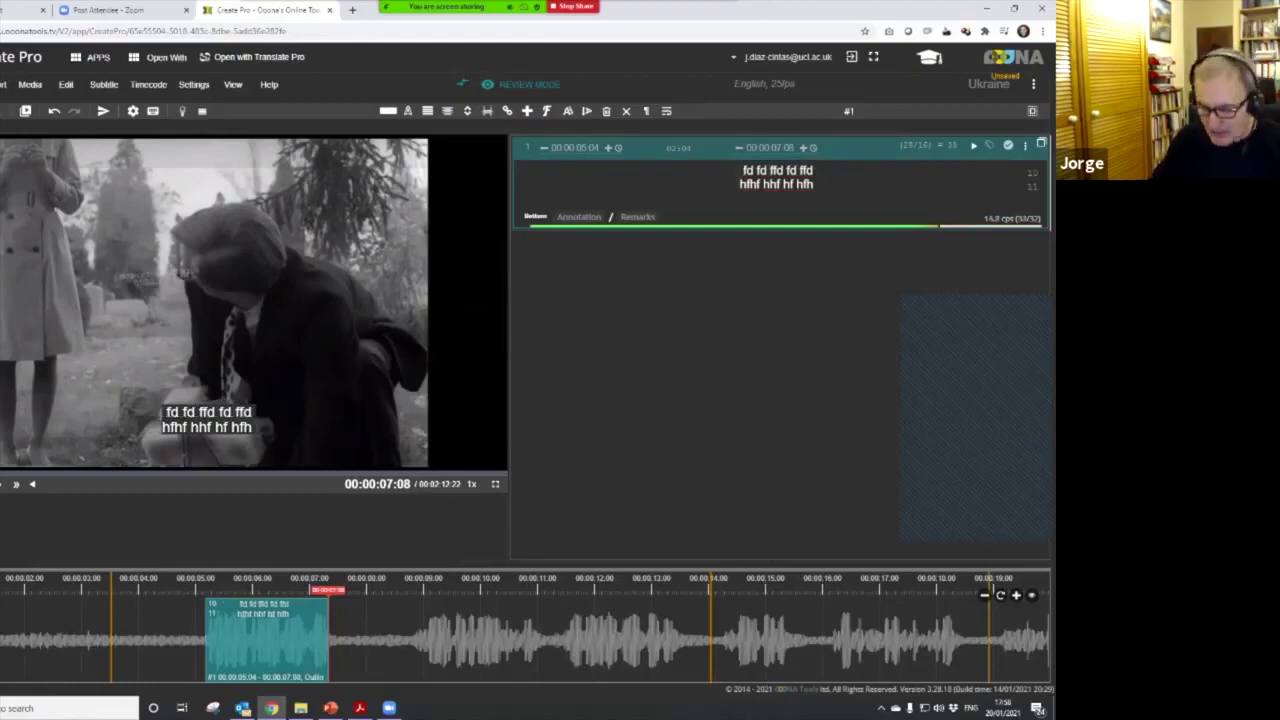
{"action": "type", "text": "f"}
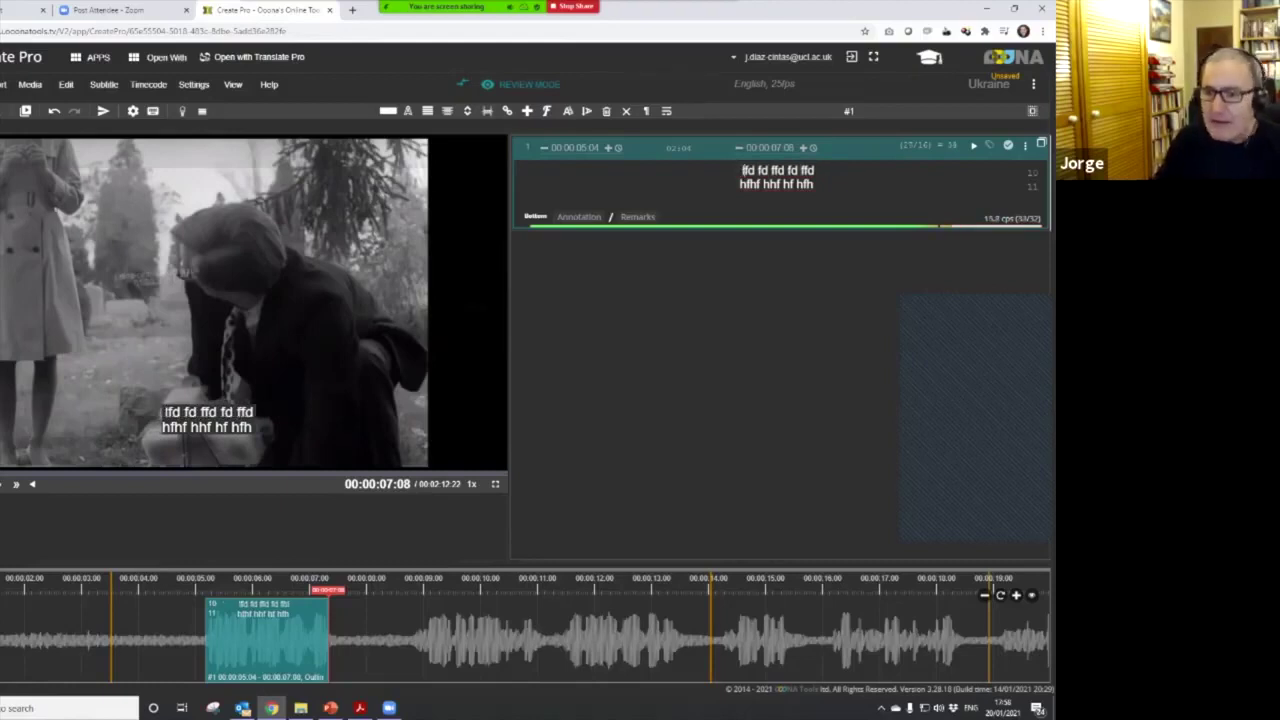
{"action": "type", "text": "f"}
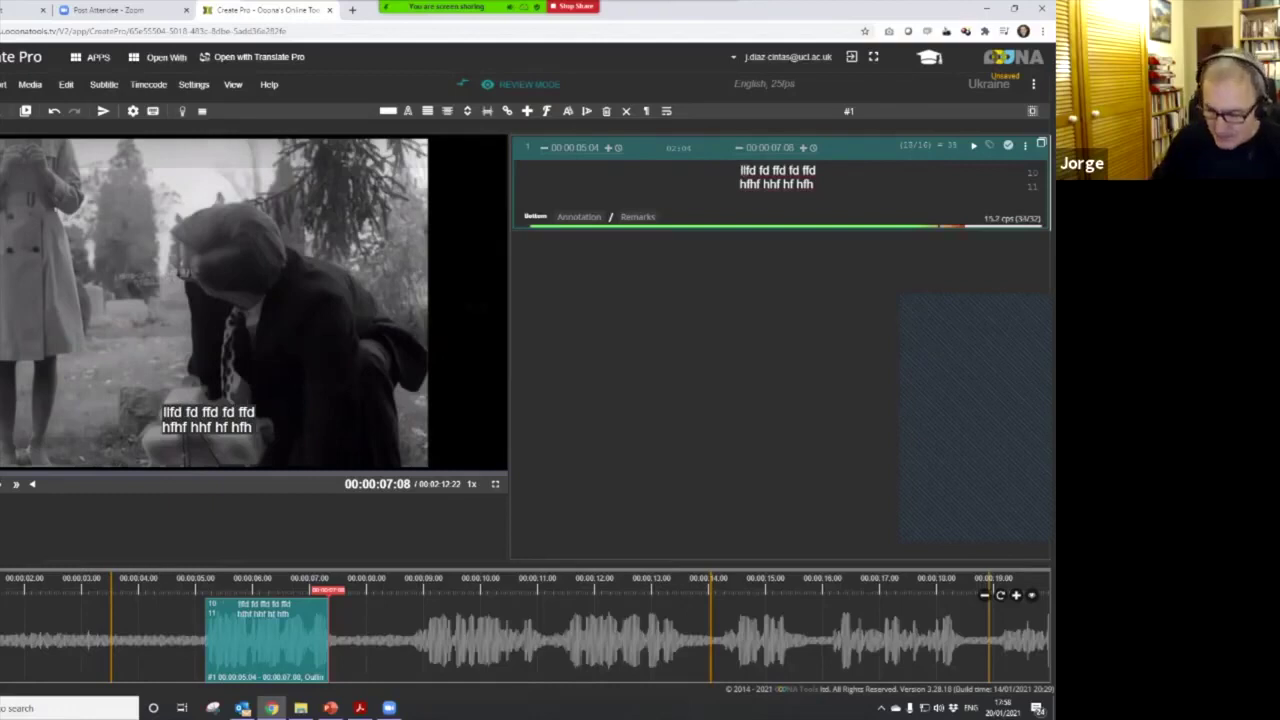
{"action": "key", "text": "BackSpace"}
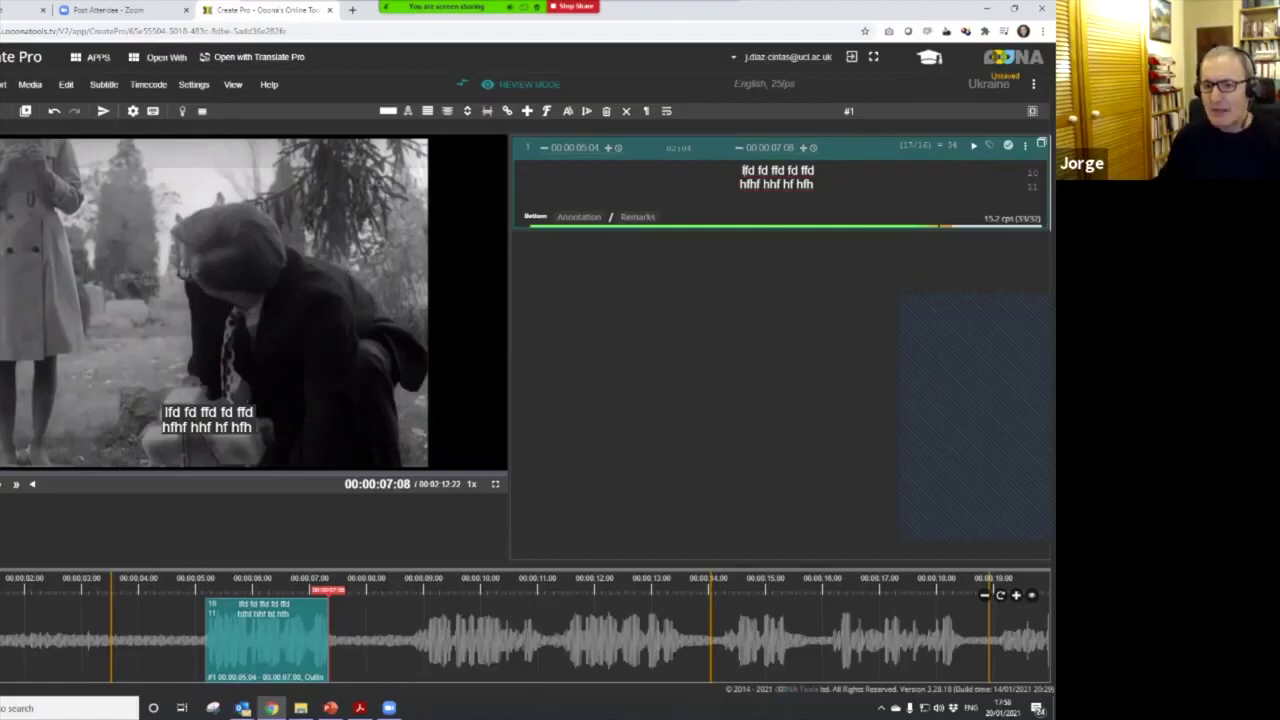
{"action": "type", "text": "."}
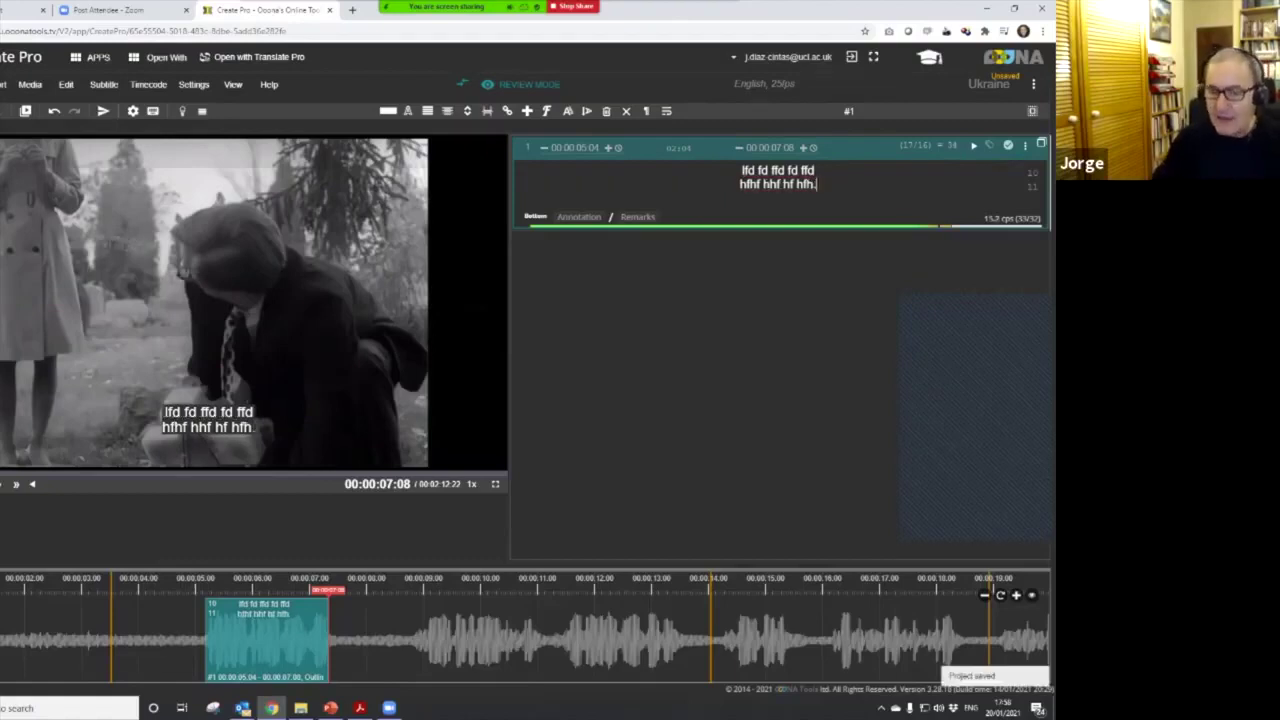
- Add a second subtitle and time it to the next stretch of speech, from 00:00:08:21 to 00:00:13:10
{"action": "key", "text": "Return"}
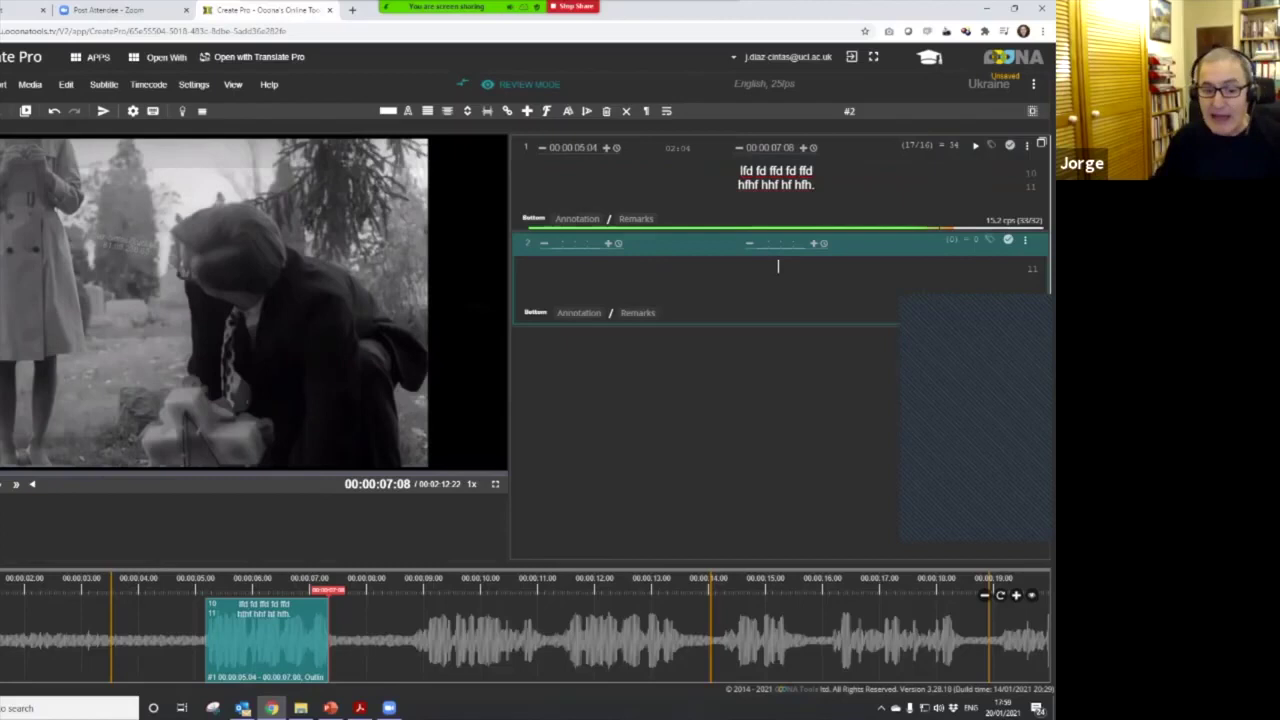
{"action": "key", "text": "ctrl+space"}
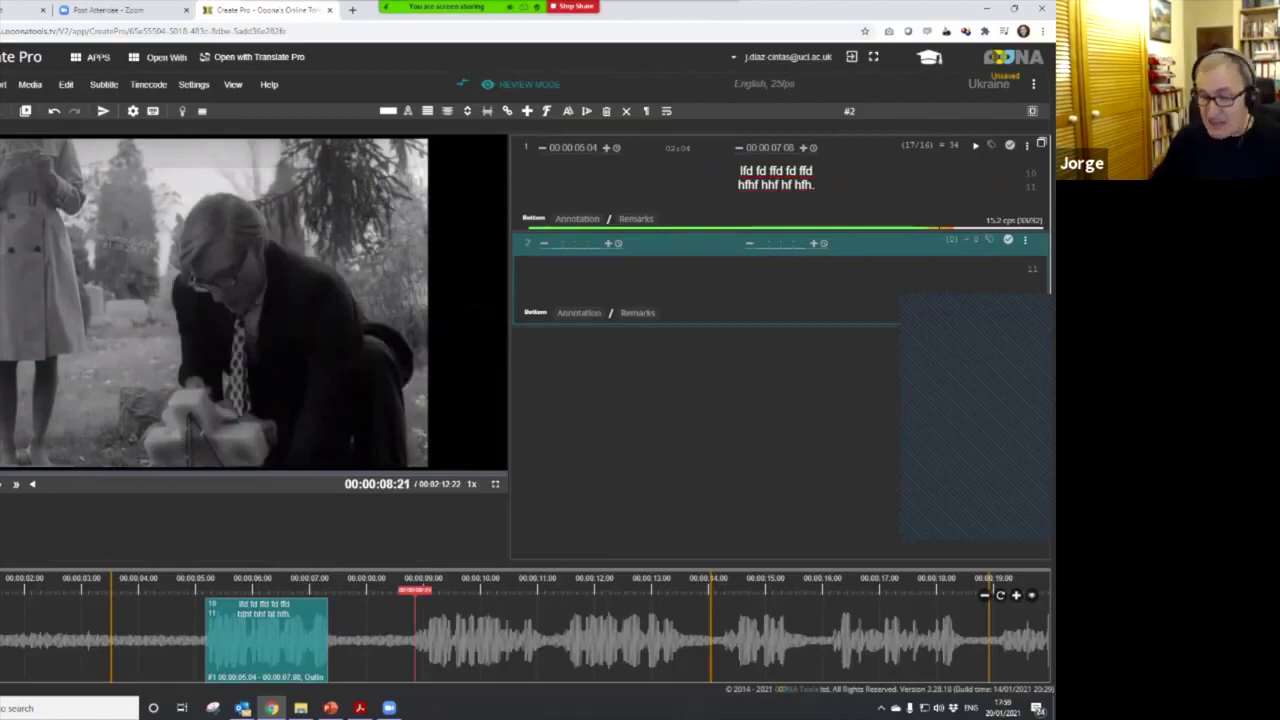
{"action": "key", "text": "F9"}
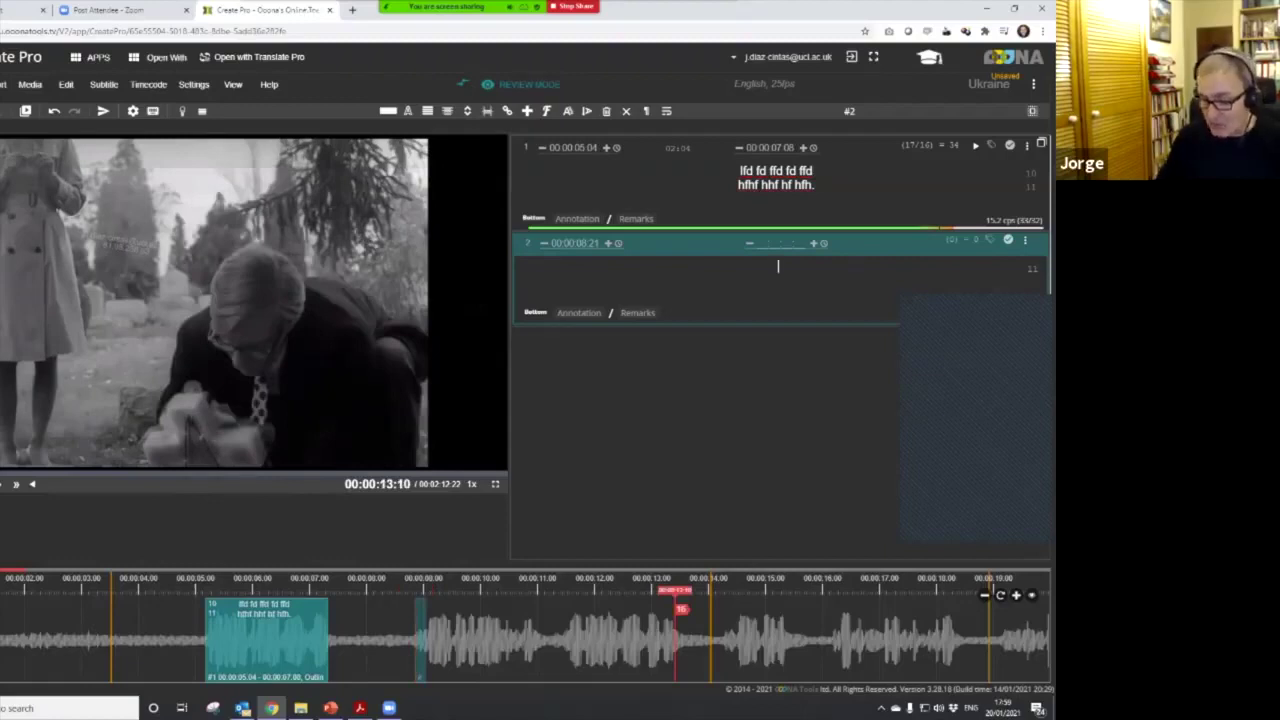
{"action": "key", "text": "F10"}
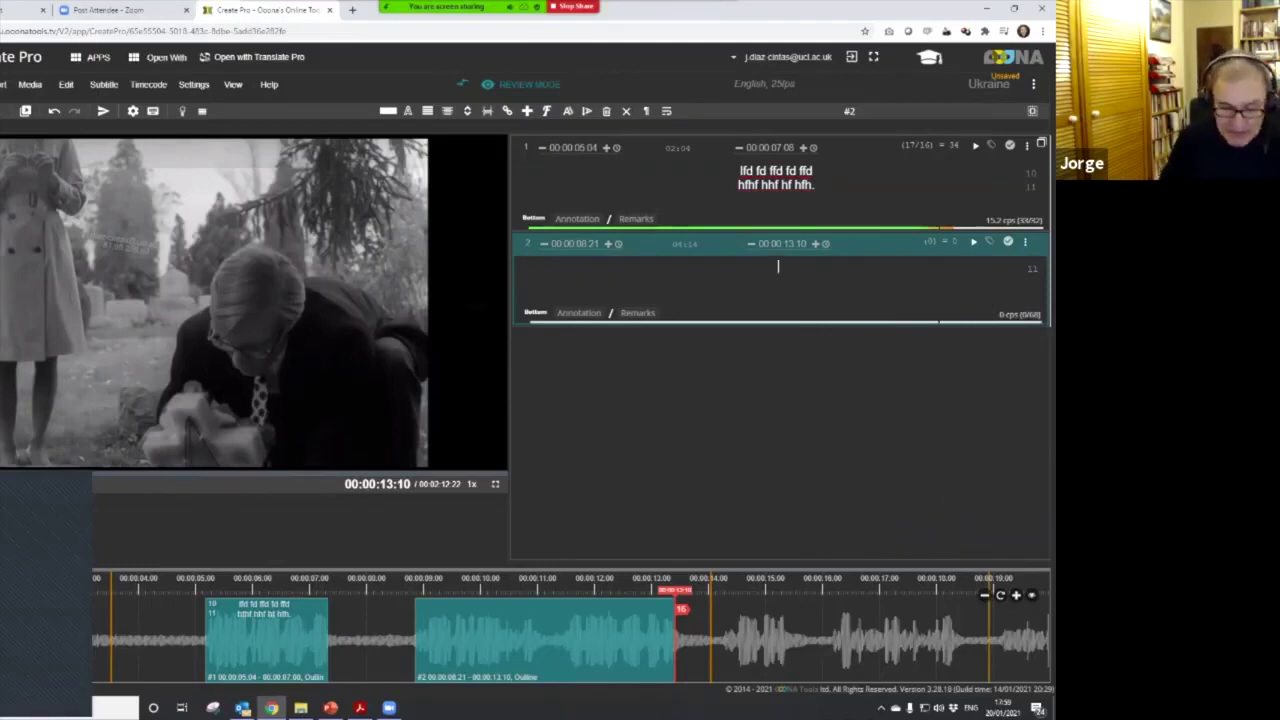
- Fill subtitle 2 with "hfh hf hfh hnvnvn nv nnv nv nv n" / "bv bv bv bbv bv bv bv b vbv bv bv." and add subtitle 3
{"action": "type", "text": "hfh hf hfh hnvnvn nv nnv nv nv n"}
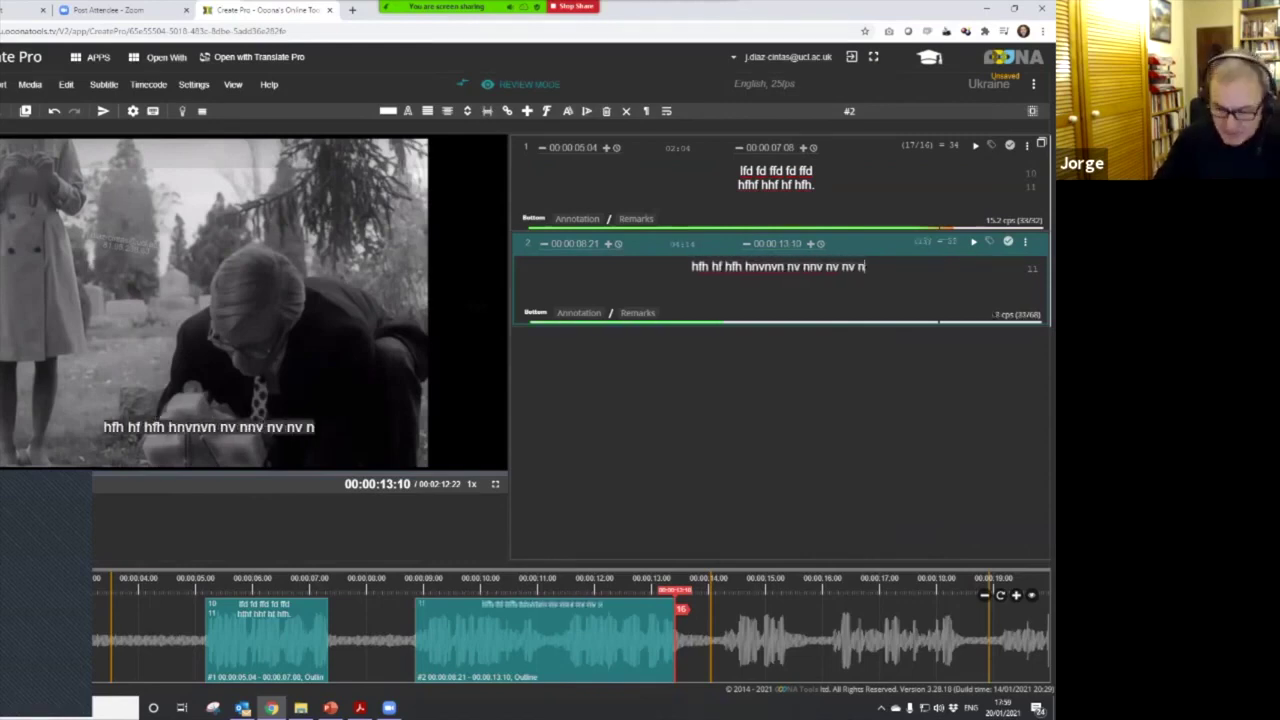
{"action": "type", "text": "bv bv bv bbv bv bv b"}
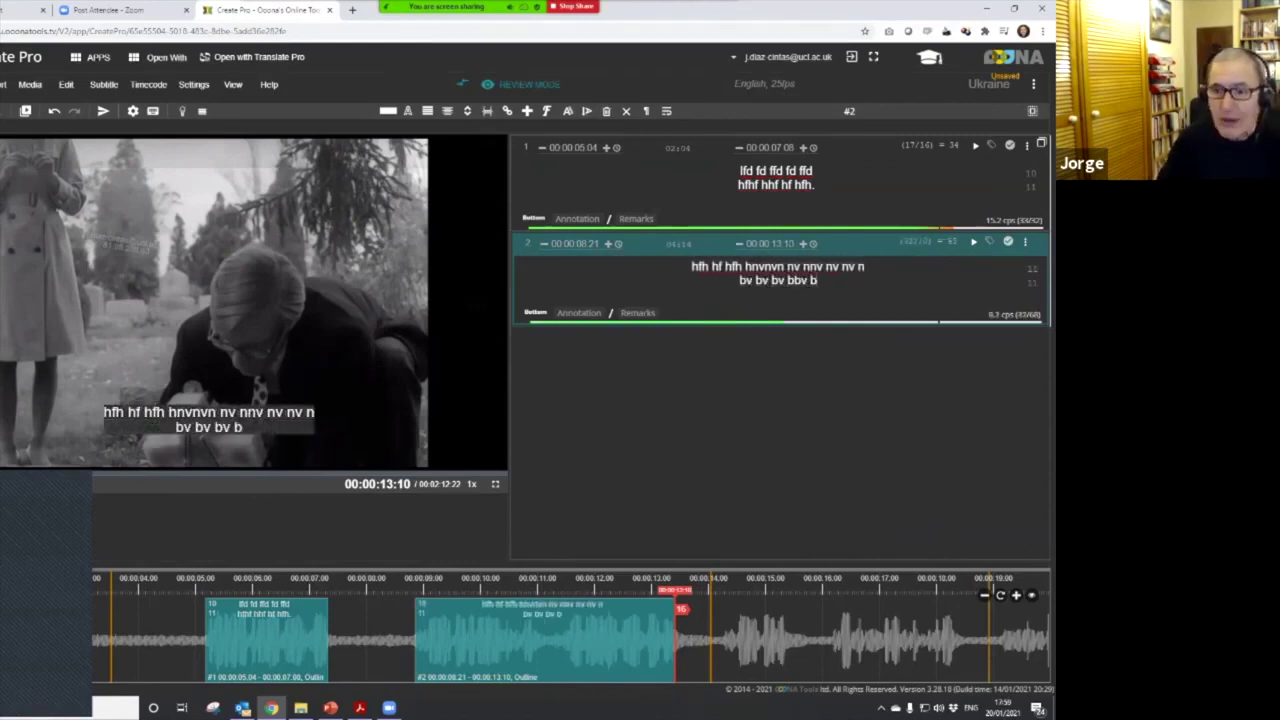
{"action": "type", "text": "v b vbv bv bv bv"}
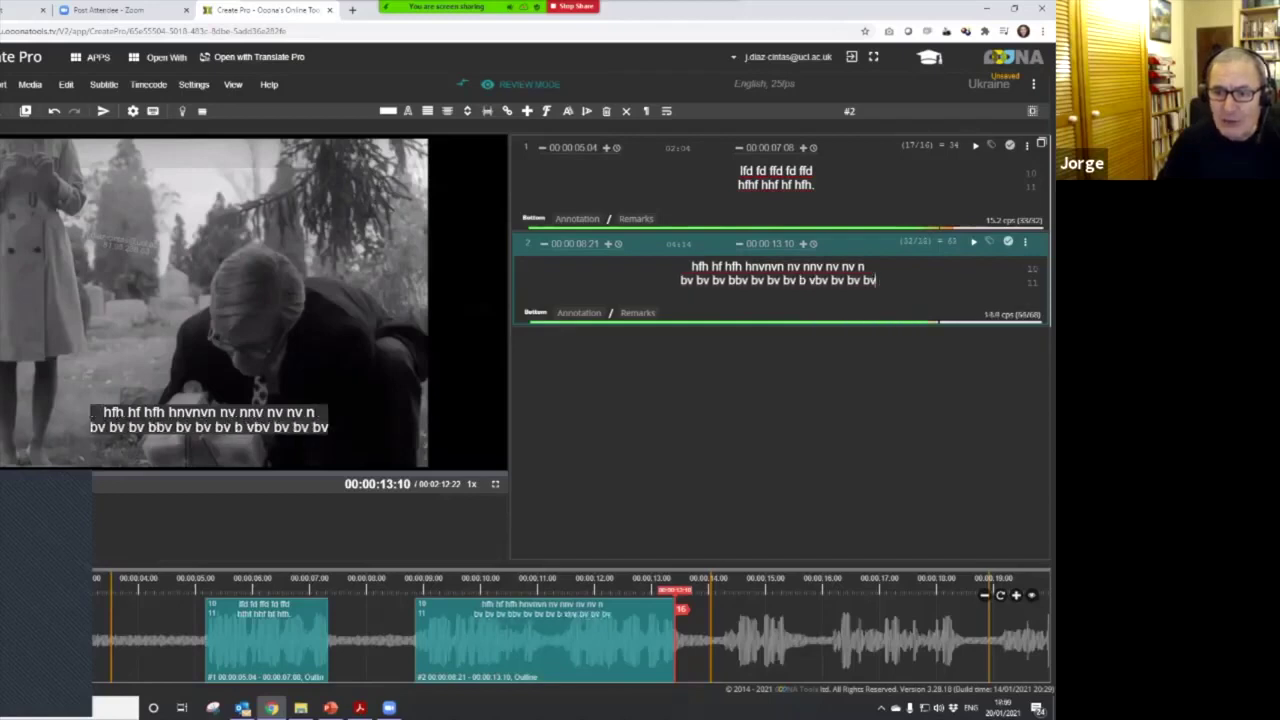
{"action": "type", "text": "b."}
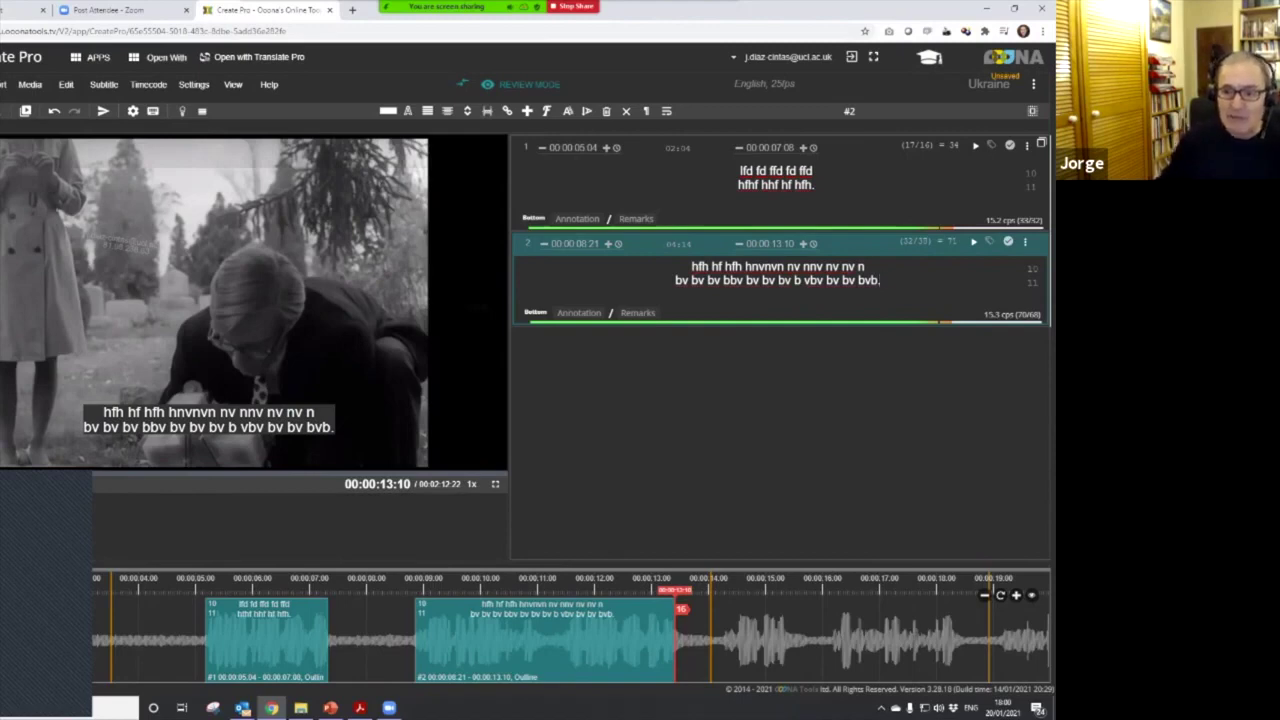
{"action": "key", "text": "BackSpace"}
{"action": "key", "text": "BackSpace"}
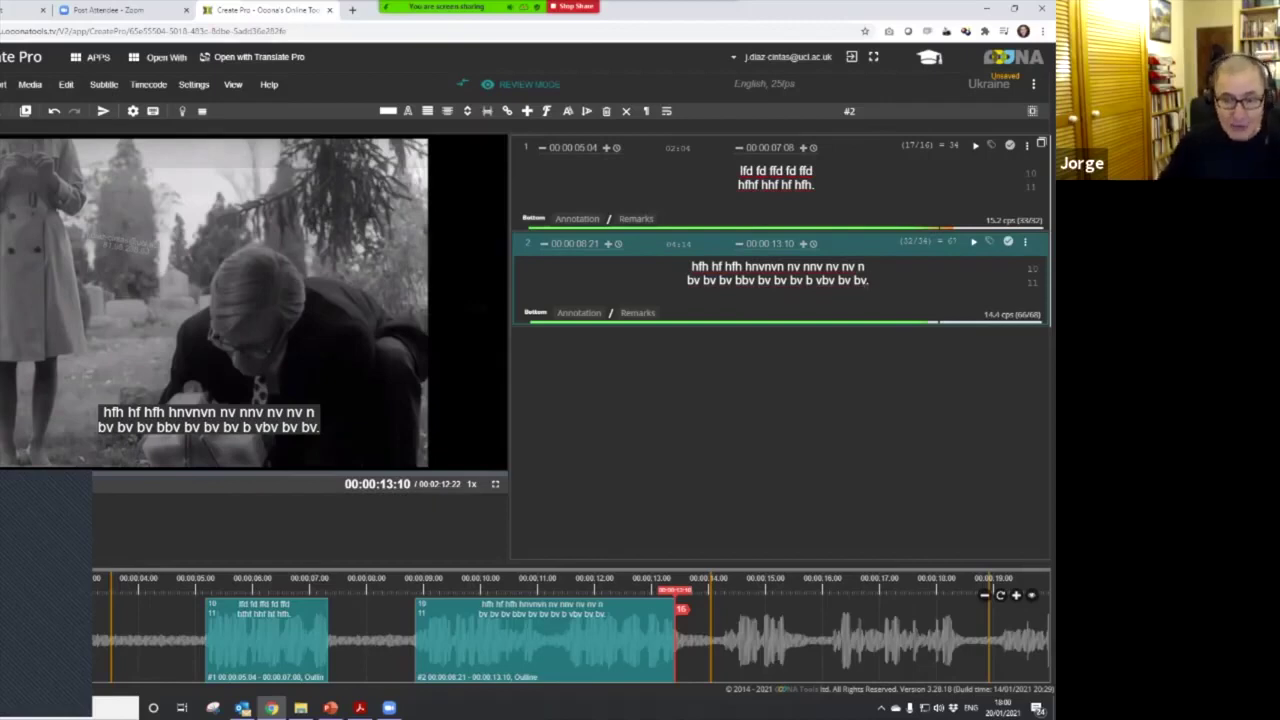
{"action": "key", "text": "Return"}
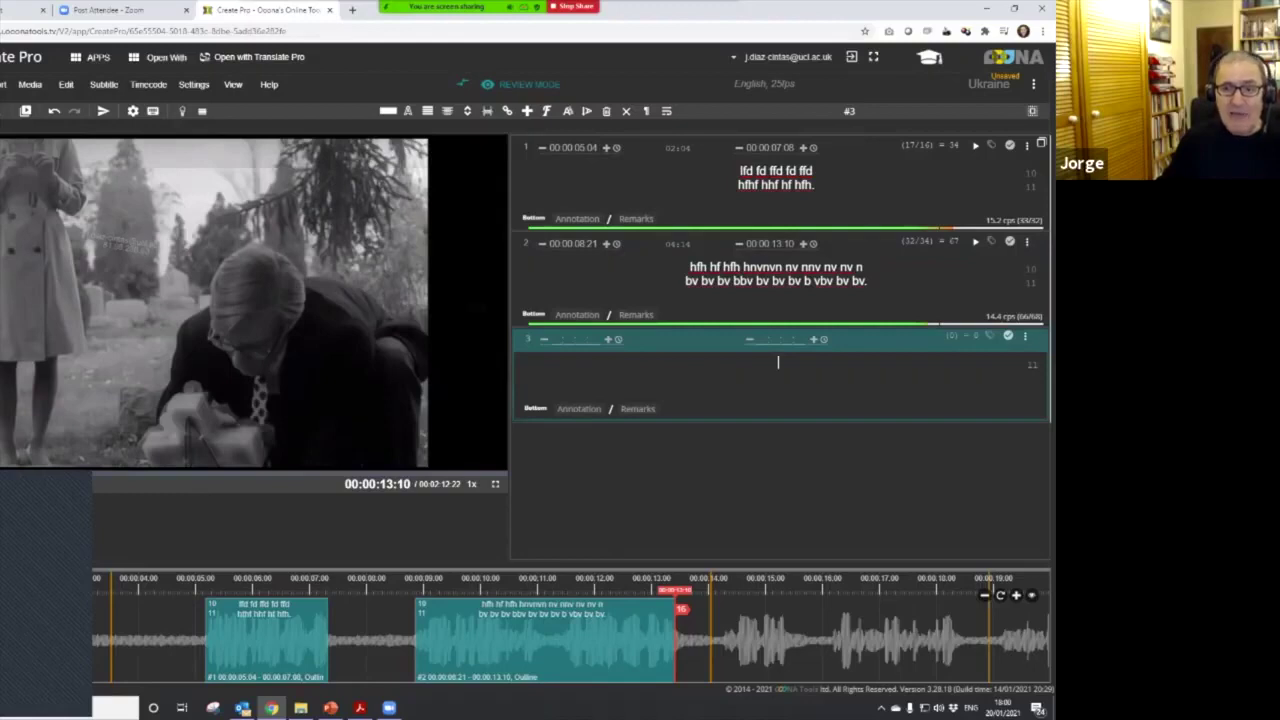
- Play from the first subtitle's in-time and step back frame by frame to 00:00:05:03 to check where the speech starts
{"action": "left_click", "coordinate": [777, 178]}
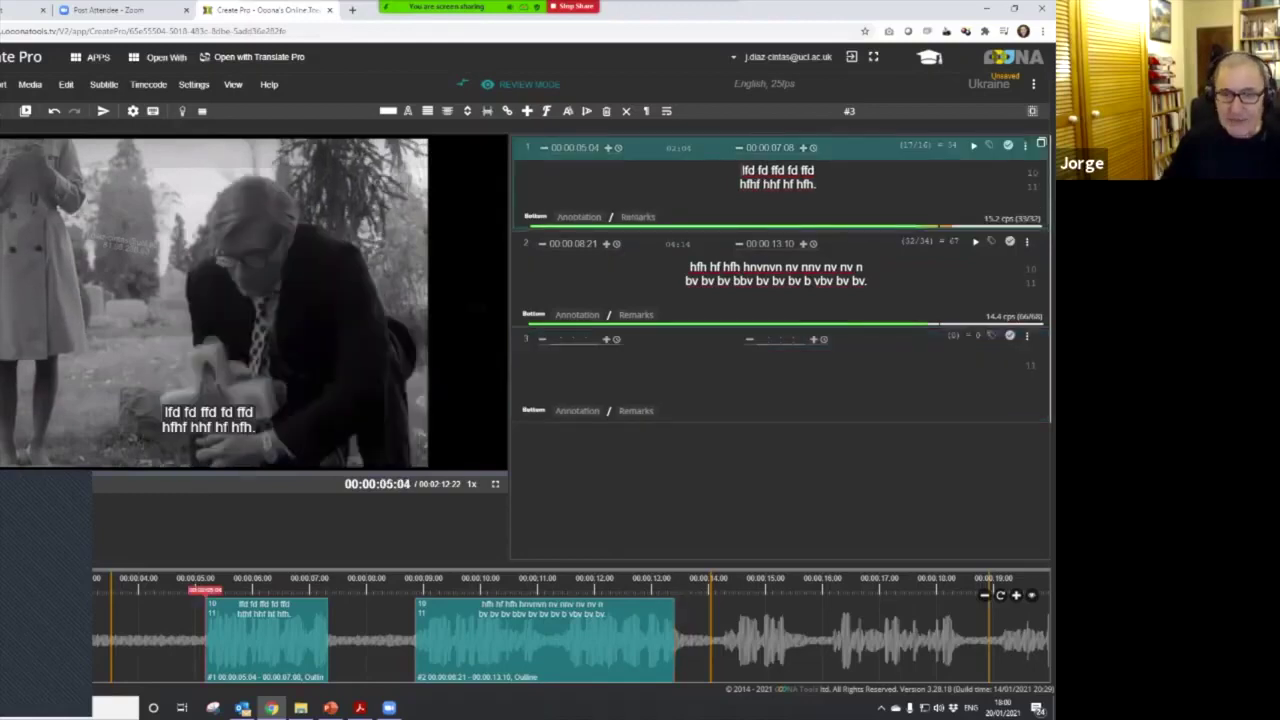
{"action": "key", "text": "ctrl+space"}
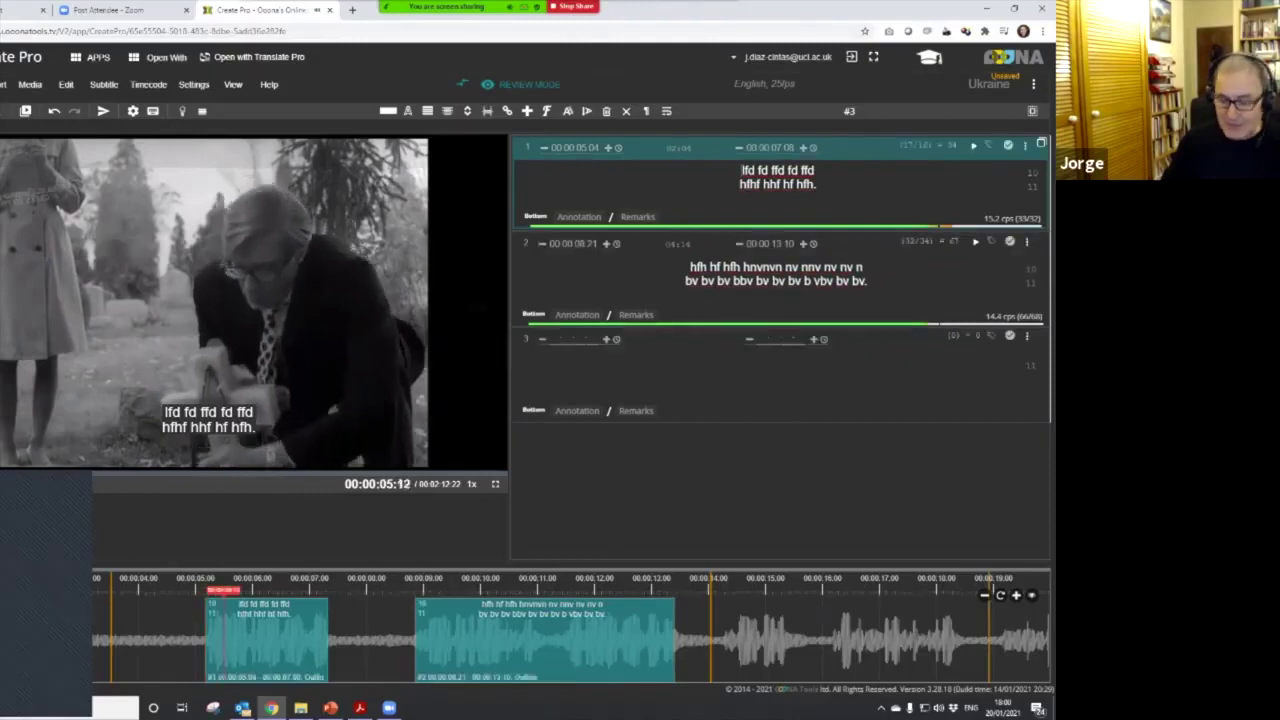
{"action": "key", "text": "ctrl+Left"}
{"action": "key", "text": "ctrl+Left"}
{"action": "key", "text": "ctrl+Left"}
{"action": "key", "text": "ctrl+Left"}
{"action": "key", "text": "ctrl+Left"}
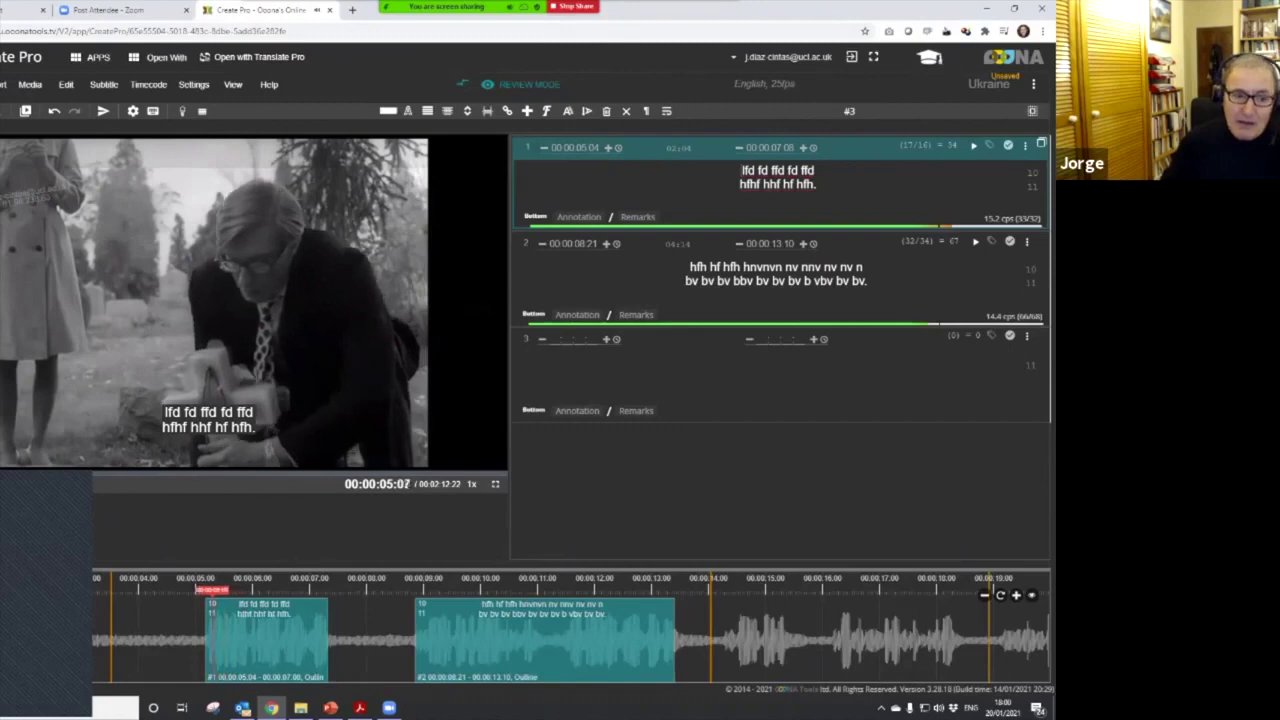
{"action": "key", "text": "Left"}
{"action": "key", "text": "Left"}
{"action": "key", "text": "Left"}
{"action": "key", "text": "Left"}
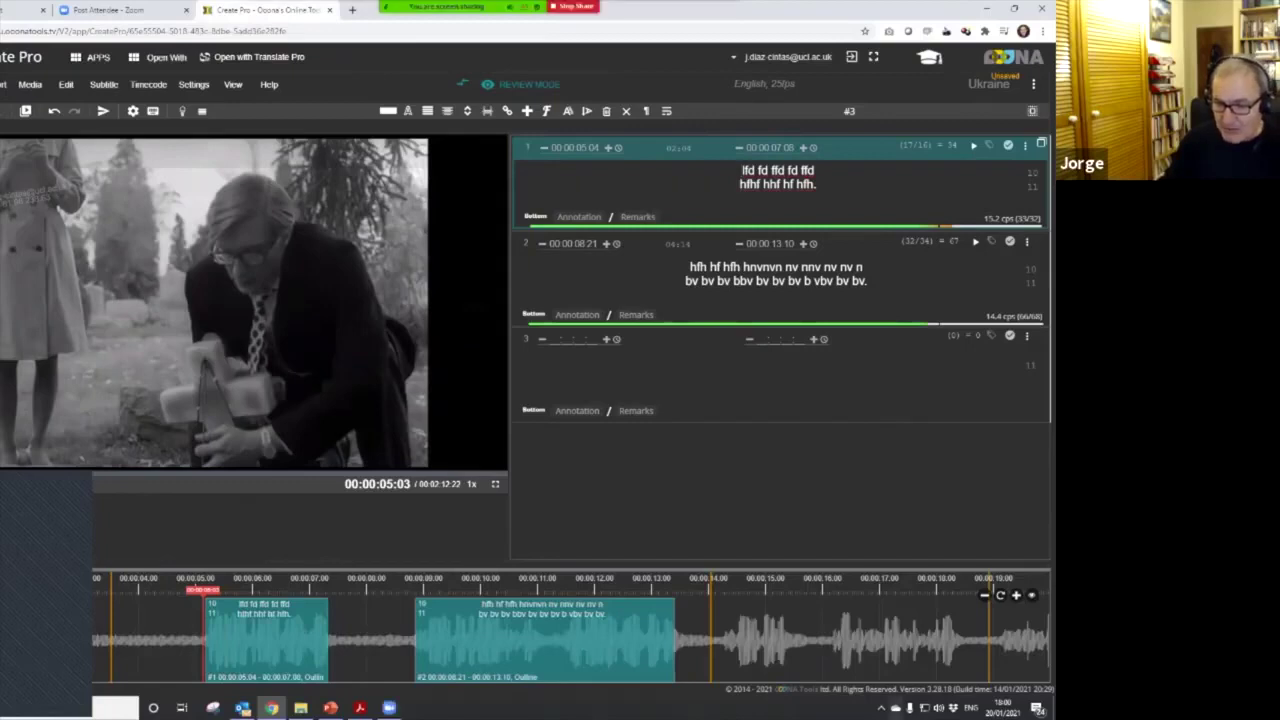
- Raise the headset's system volume and return to the second subtitle
{"action": "left_click", "coordinate": [939, 708]}
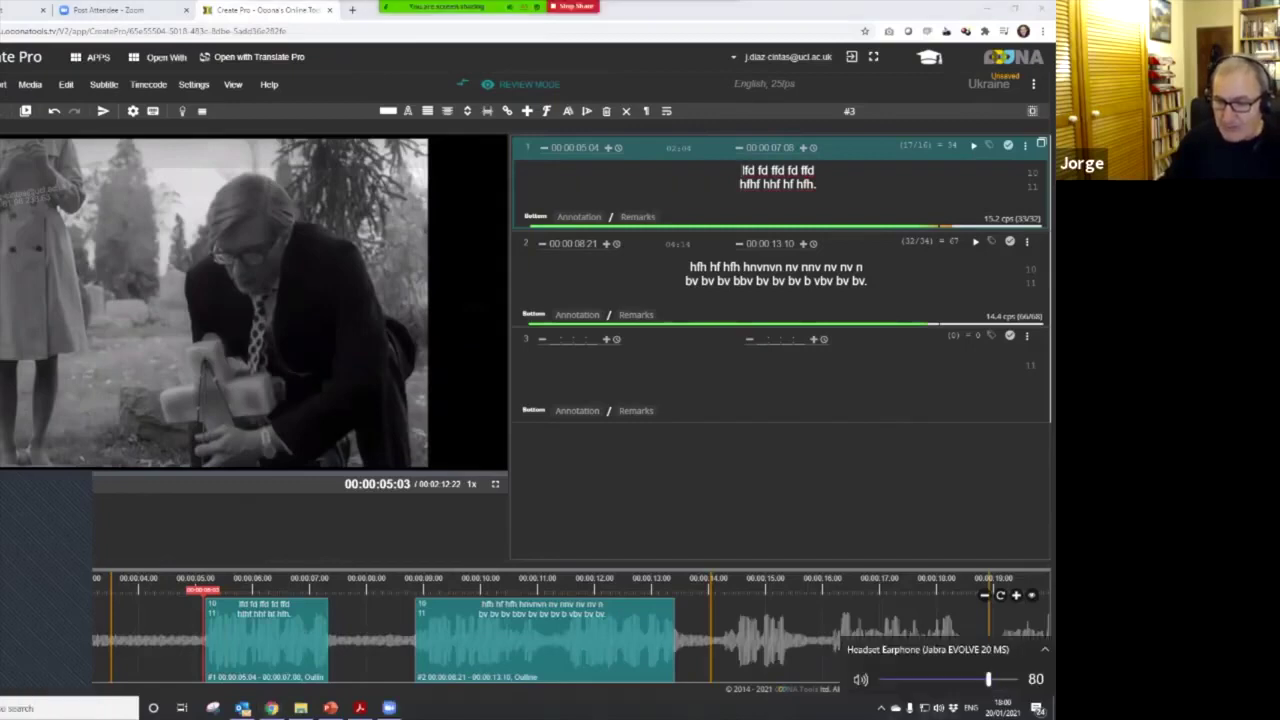
{"action": "left_click_drag", "start_coordinate": [989, 679], "coordinate": [1004, 679]}
{"action": "left_click", "coordinate": [743, 267]}
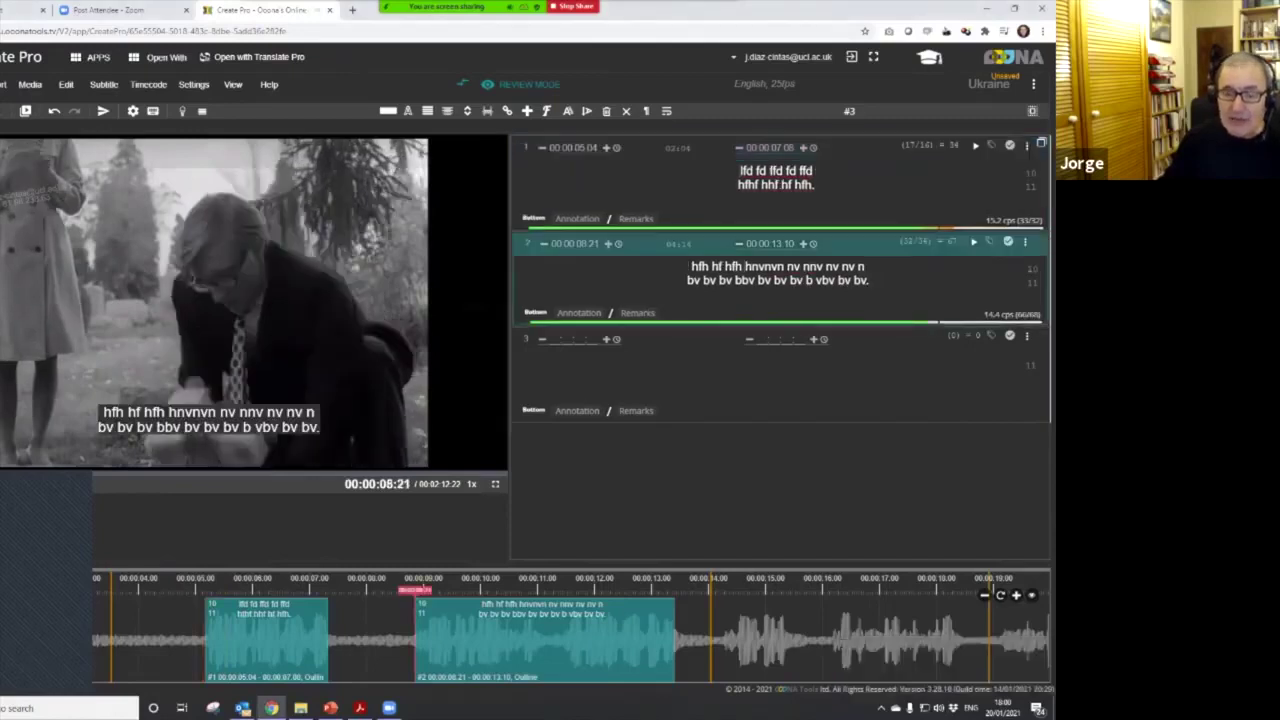
- Replay the start of the first subtitle, step back to just before the speech, and set its in-time to 00:00:05:03
{"action": "left_click", "coordinate": [780, 184]}
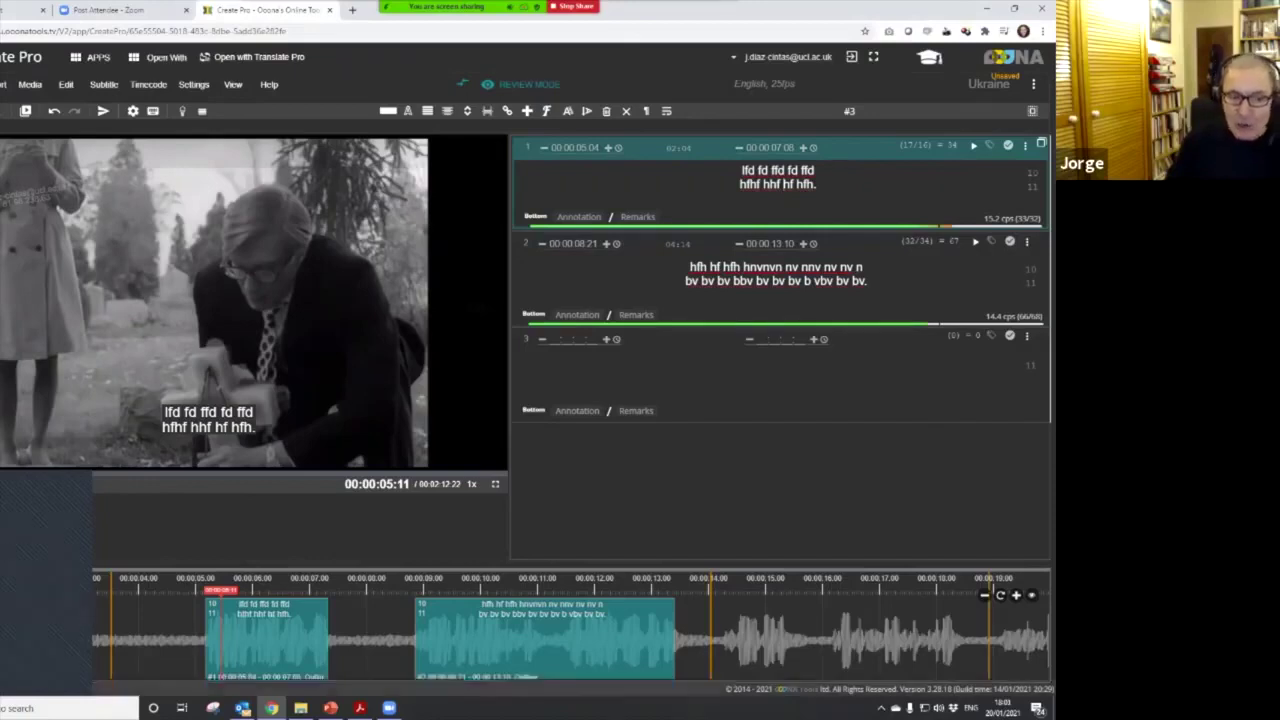
{"action": "key", "text": "alt+Left"}
{"action": "key", "text": "alt+Left"}
{"action": "key", "text": "alt+Left"}
{"action": "key", "text": "alt+Left"}
{"action": "key", "text": "alt+Left"}
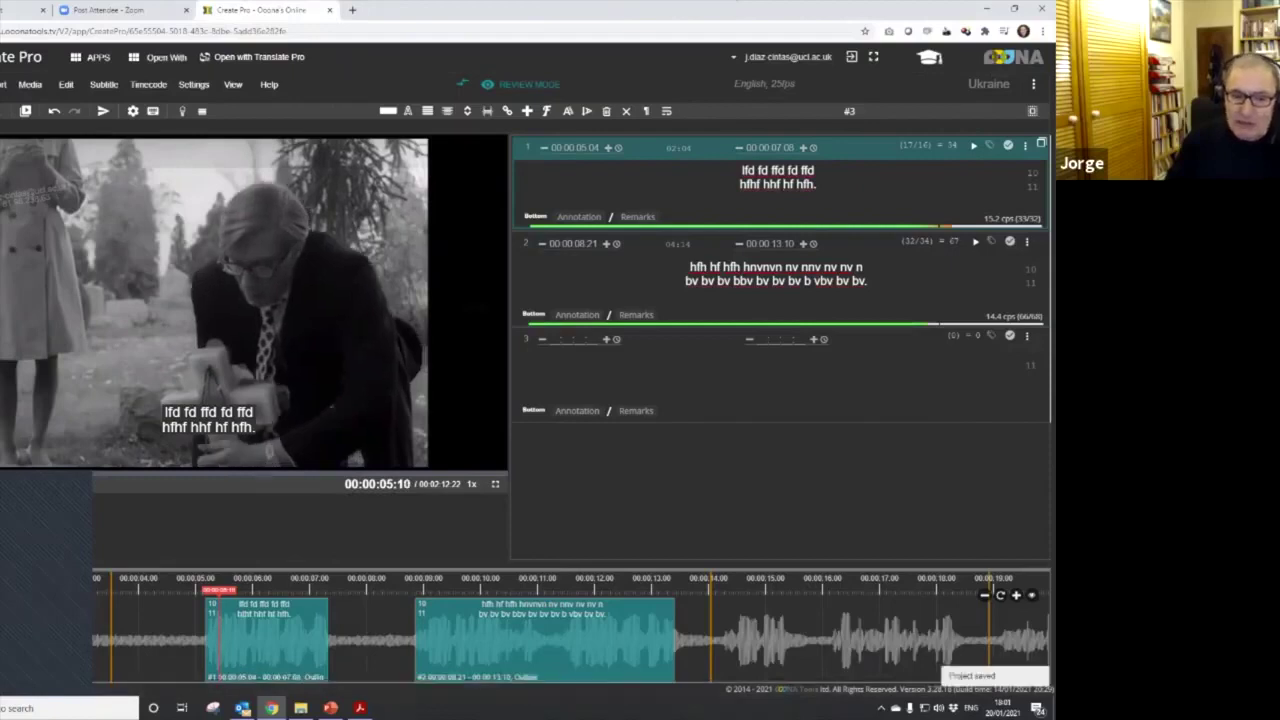
{"action": "key", "text": "Left"}
{"action": "key", "text": "Left"}
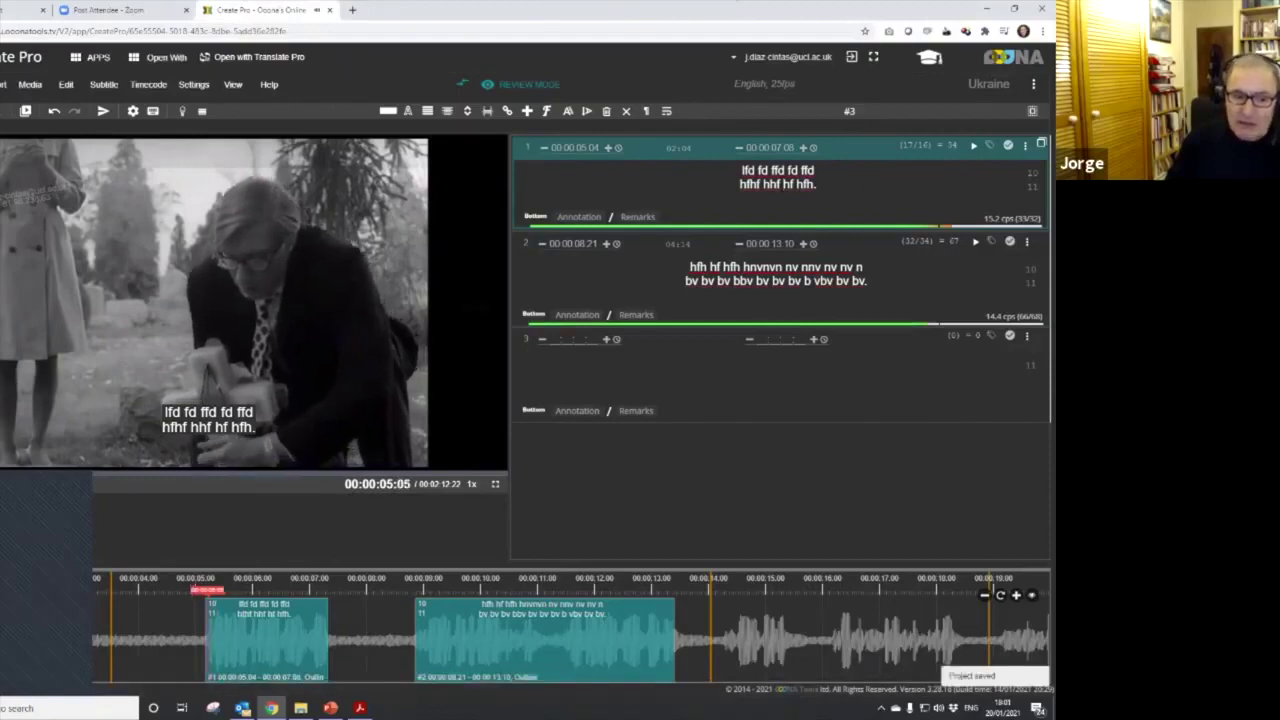
{"action": "key", "text": "Left"}
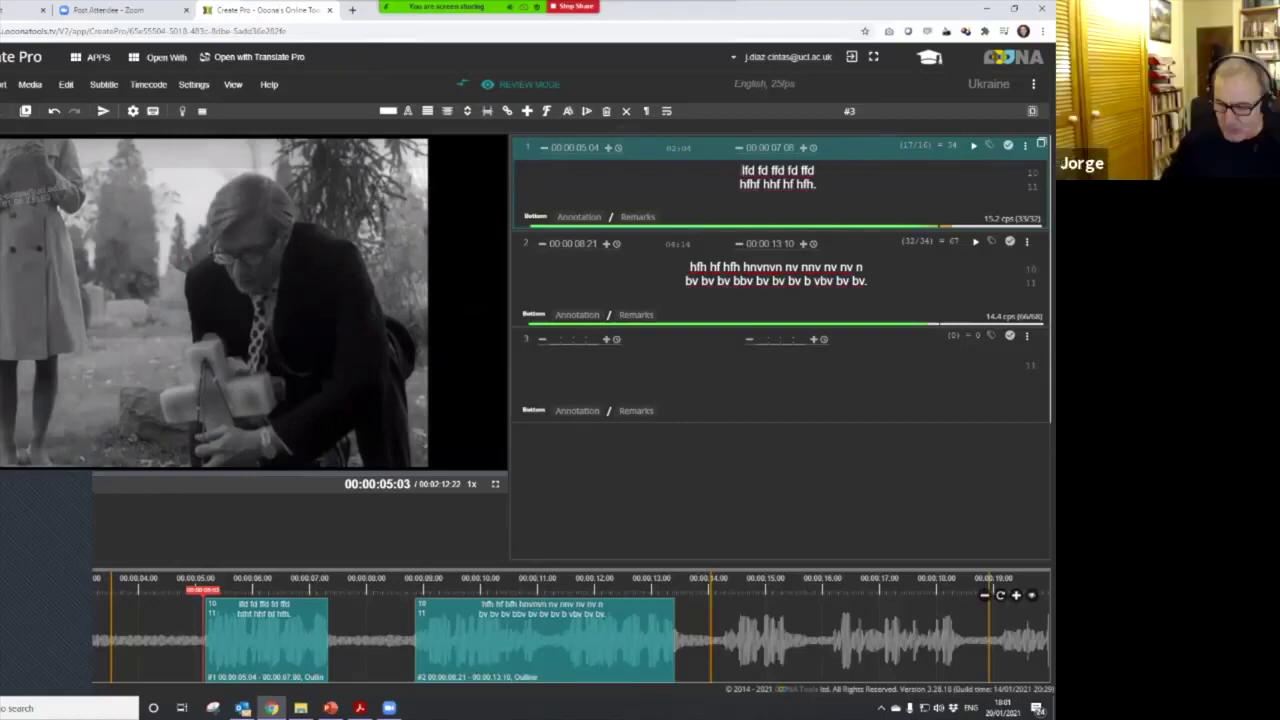
{"action": "key", "text": "F9"}
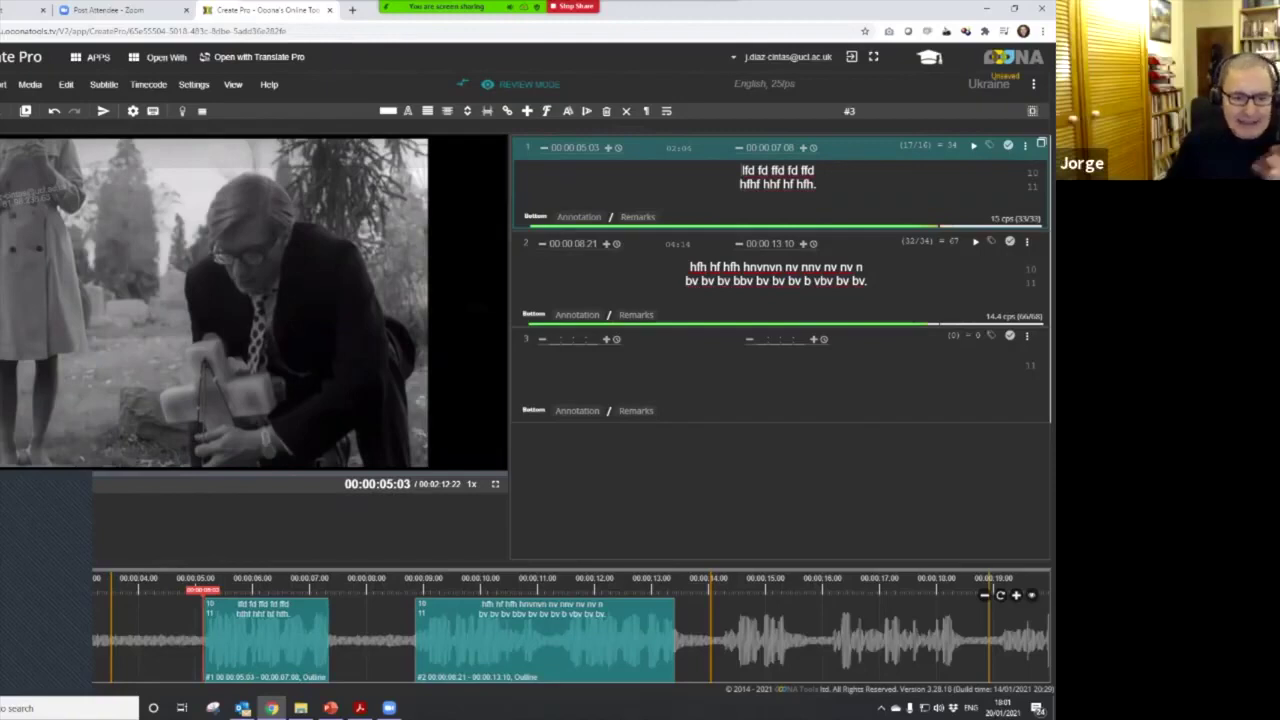
- Play the retimed first subtitle and step back a few frames within it to check the speech against the waveform
{"action": "key", "text": "space"}
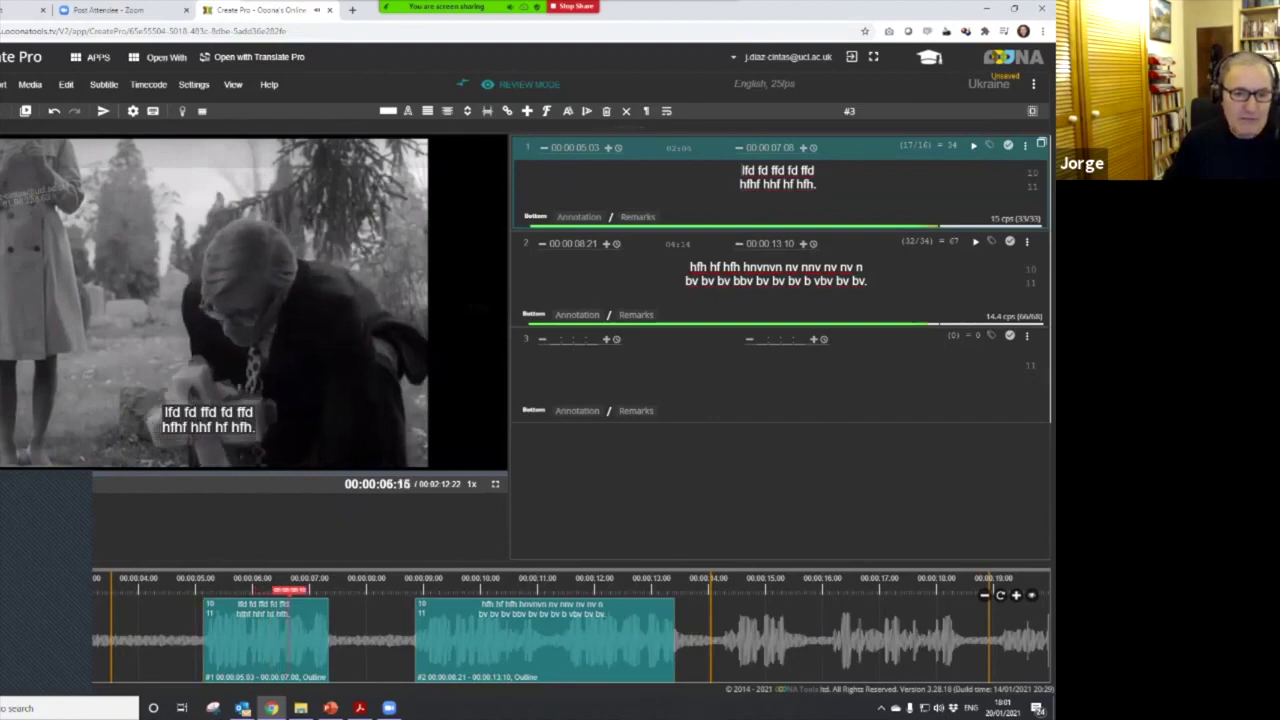
{"action": "key", "text": "Left"}
{"action": "key", "text": "Left"}
{"action": "key", "text": "Left"}
{"action": "key", "text": "Left"}
{"action": "key", "text": "Left"}
{"action": "key", "text": "Left"}
{"action": "key", "text": "Left"}
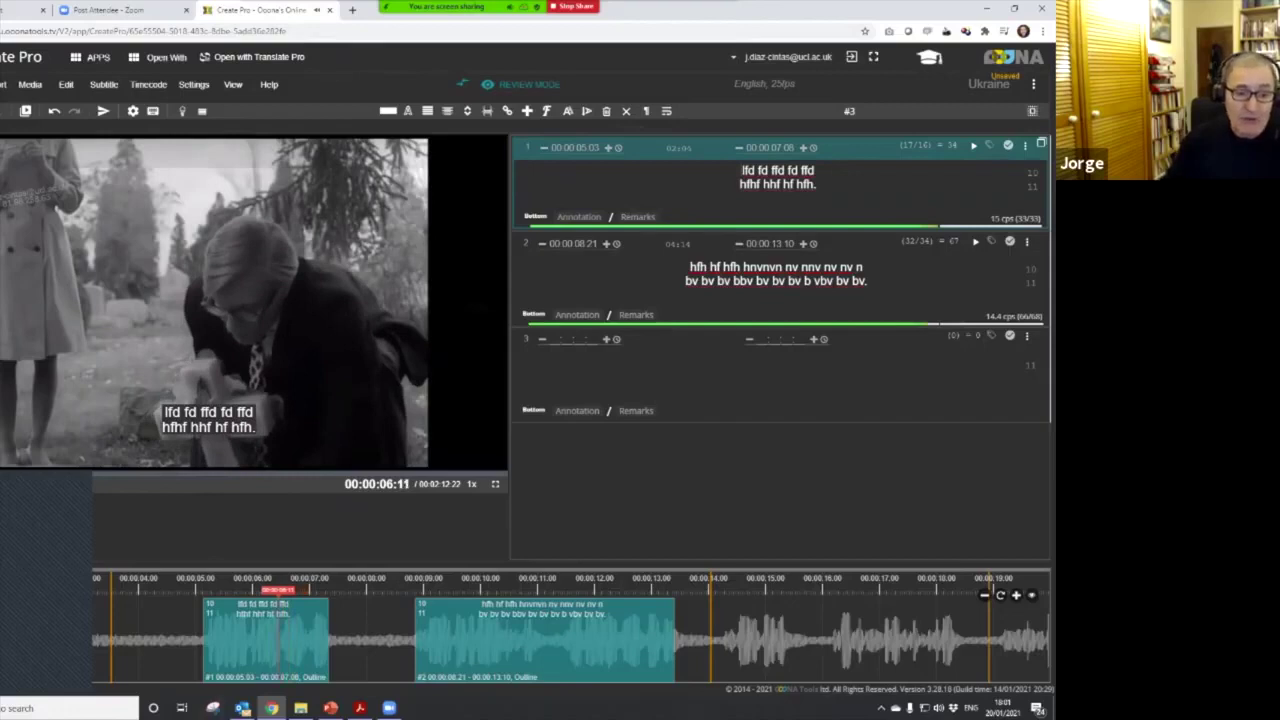
- Play the video full screen from 00:00:03:23 to review both timed subtitles against the dialogue
{"action": "left_click", "coordinate": [134, 636]}
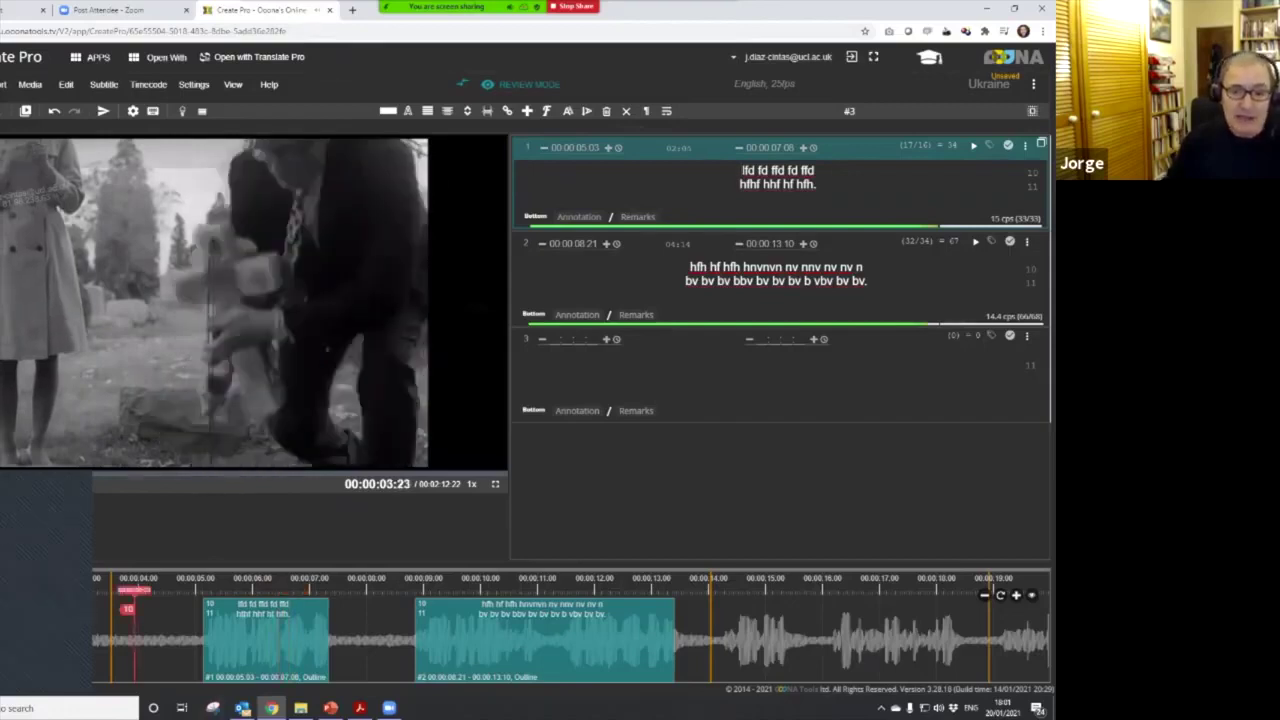
{"action": "left_click", "coordinate": [495, 484]}
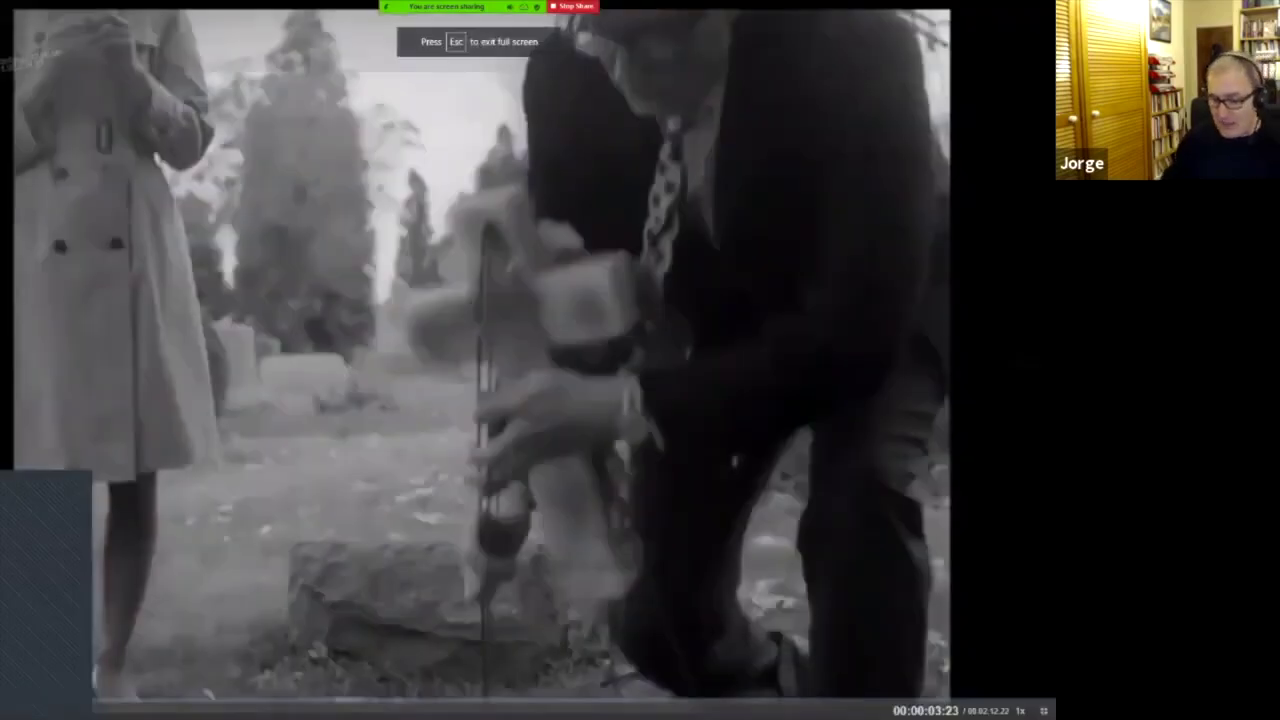
{"action": "key", "text": "space"}
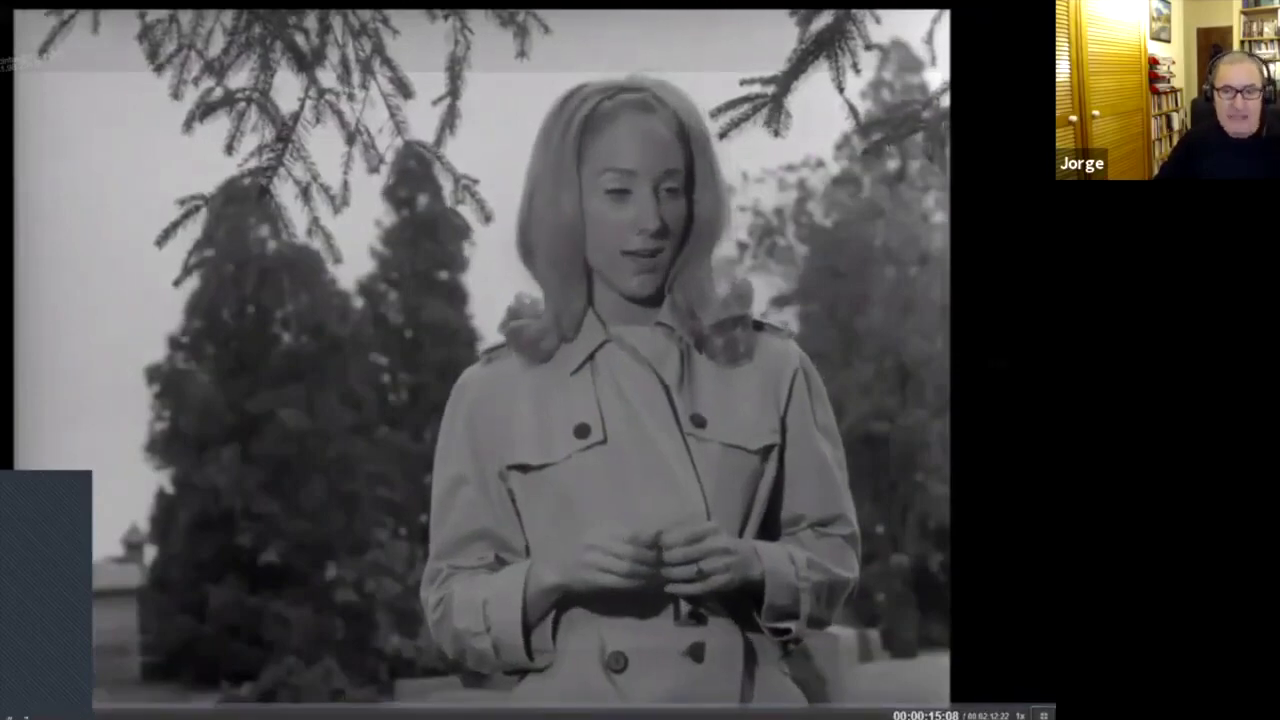
- Leave the full-screen review and the subtitle project for the toolkit's home page, and log out of the account
{"action": "key", "text": "Escape"}
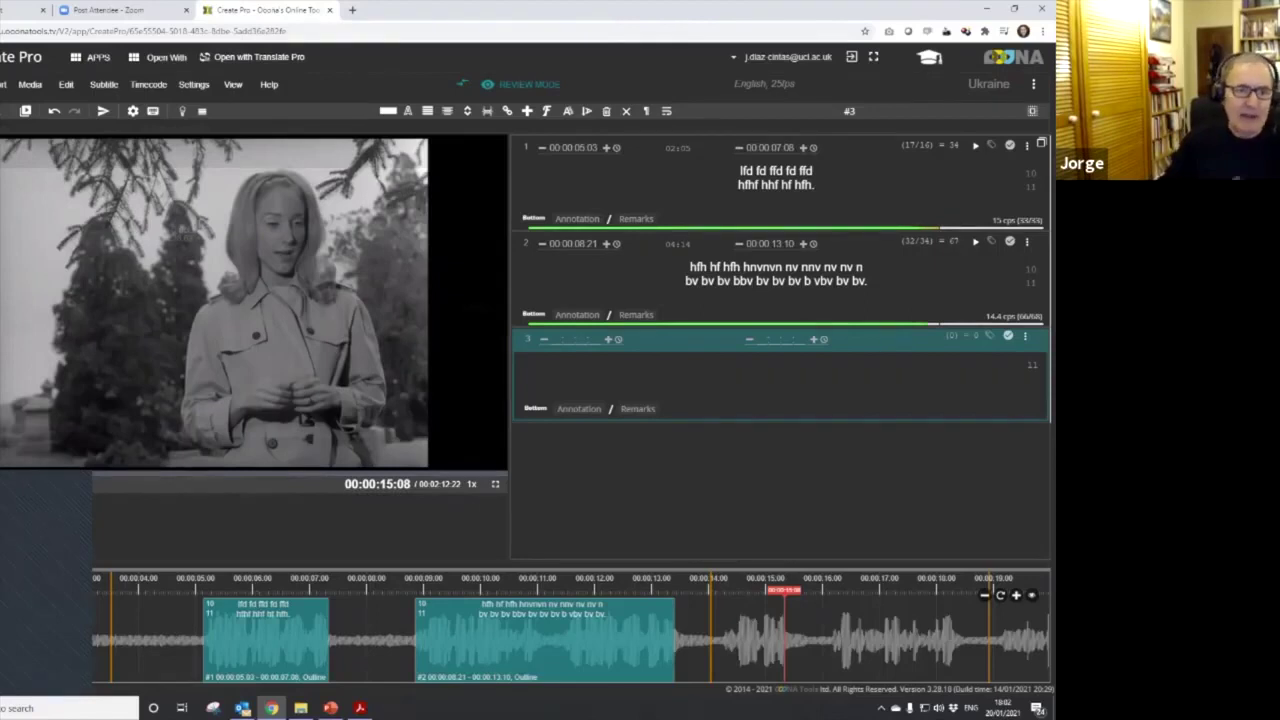
{"action": "key", "text": "alt+Left"}
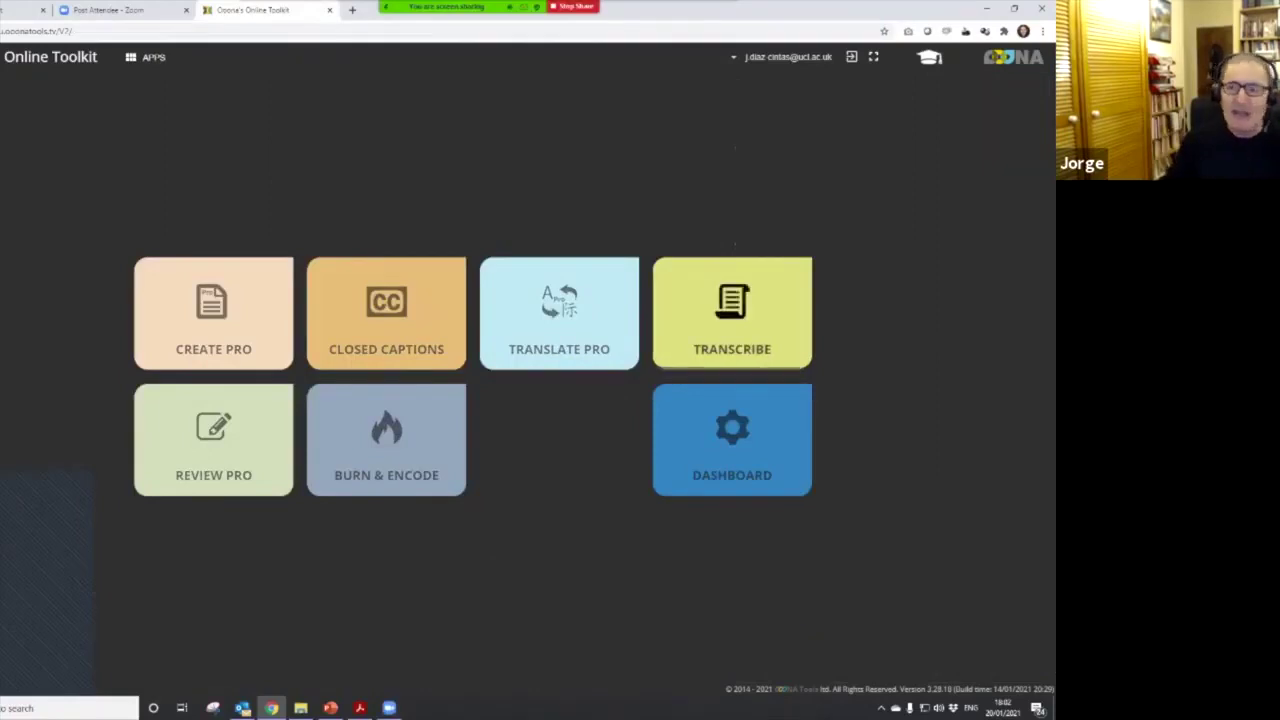
{"action": "left_click", "coordinate": [852, 57]}
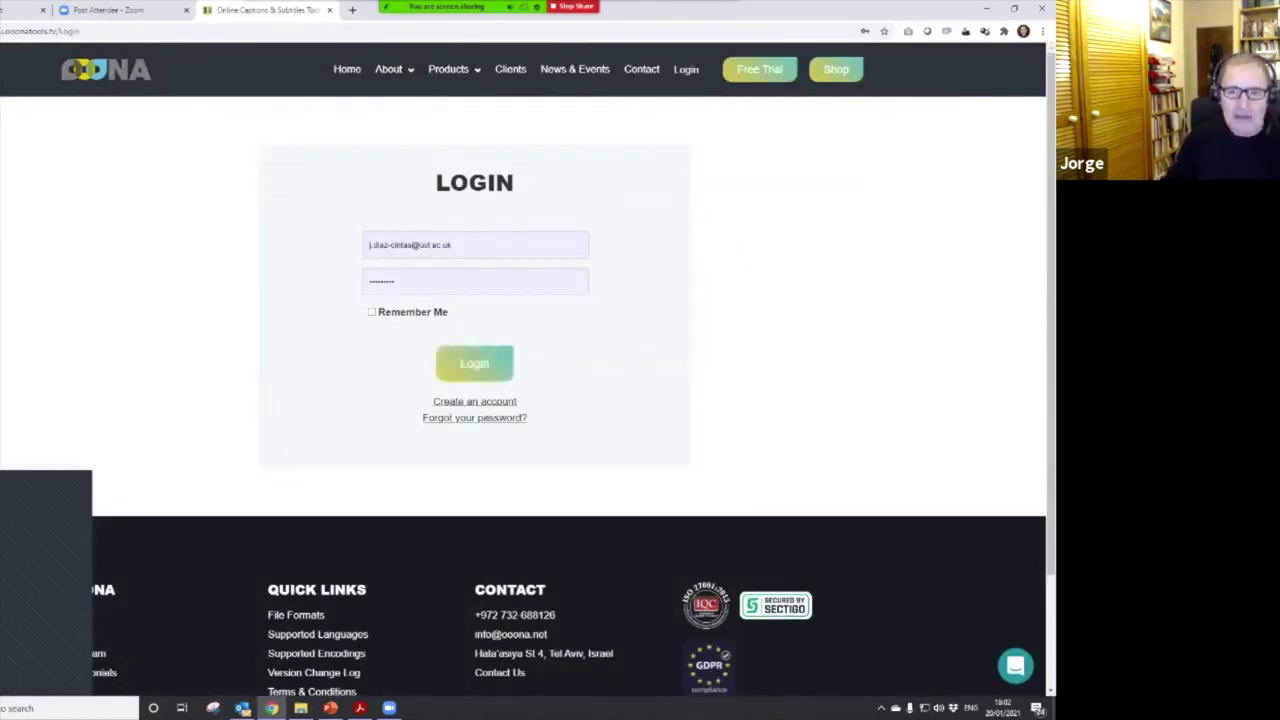
- Log back in with the saved credentials and reopen the Ukraine project in Create Pro
{"action": "left_click", "coordinate": [474, 364]}
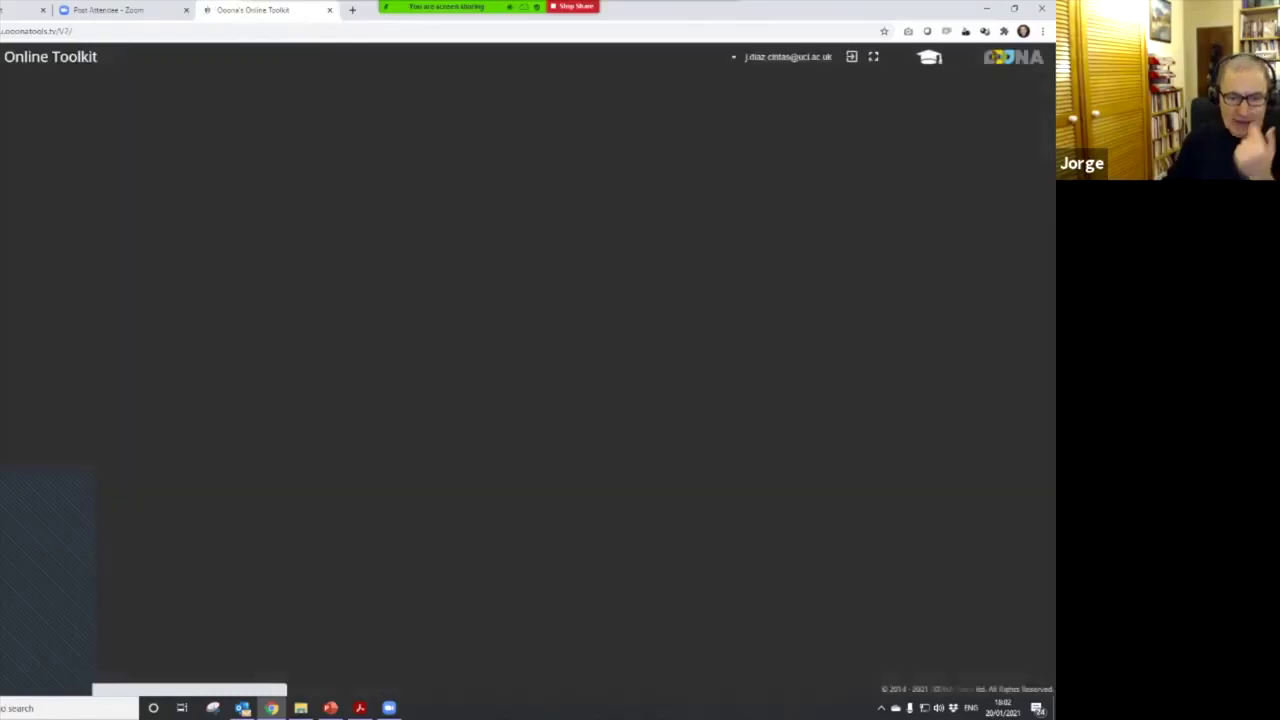
{"action": "left_click", "coordinate": [213, 315]}
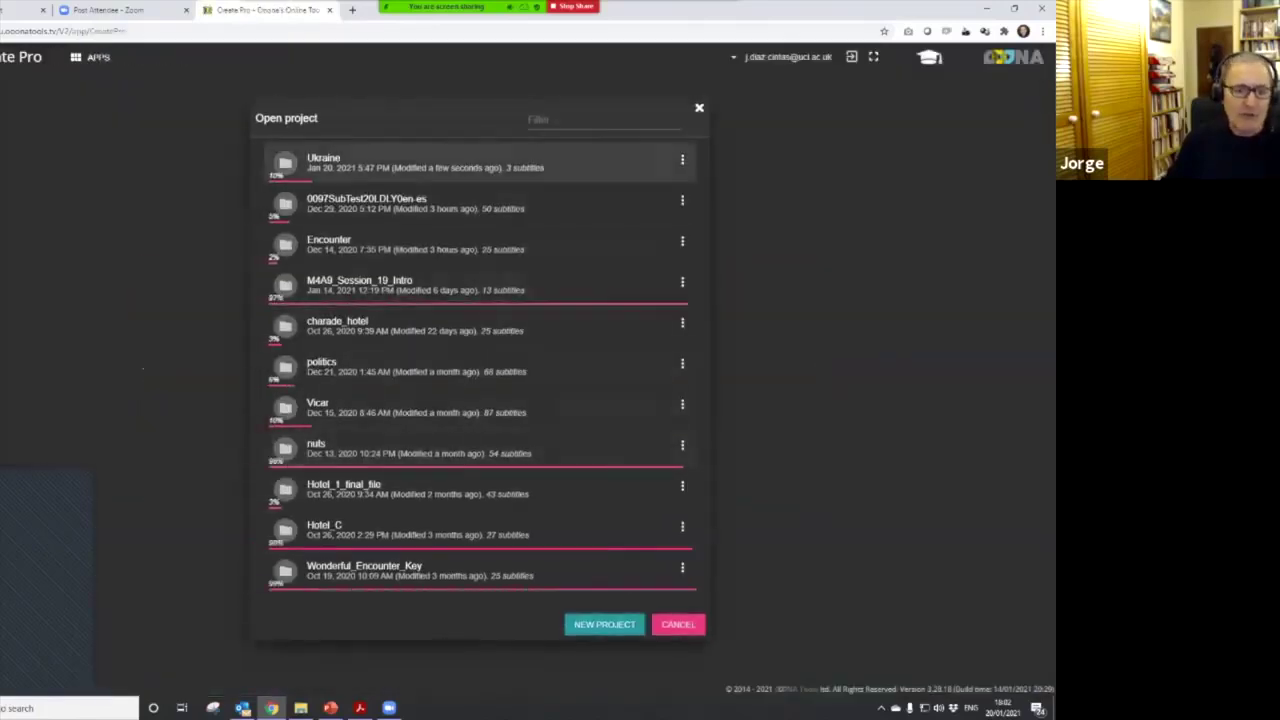
{"action": "left_click", "coordinate": [355, 163]}
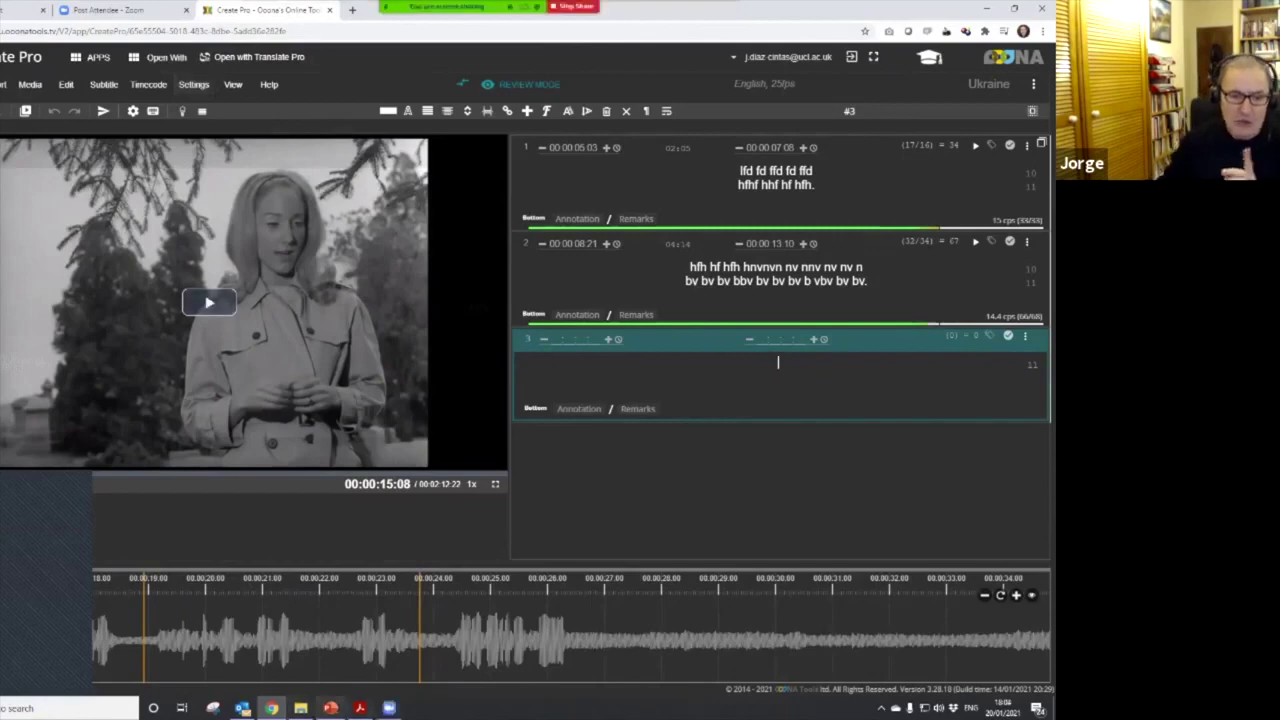
- Switch to the PowerPoint presentation and display the Homework slide about the 'Encounter' scene
{"action": "left_click", "coordinate": [330, 708]}
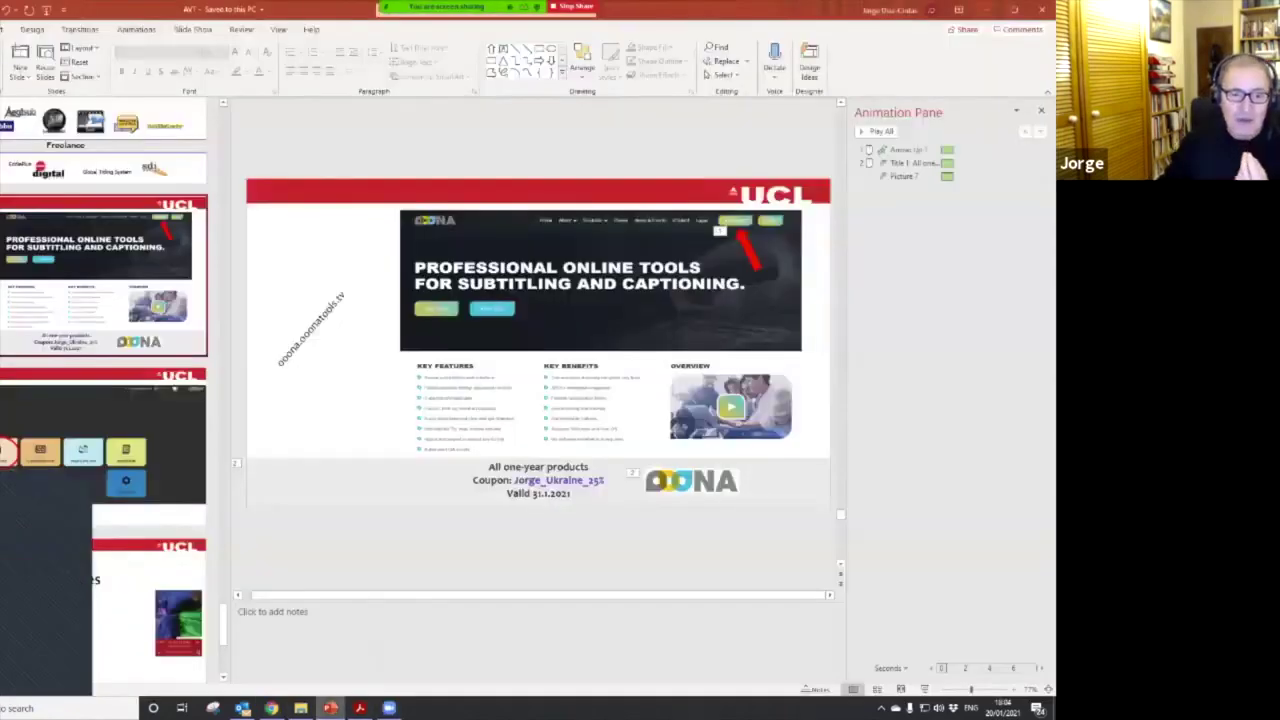
{"action": "scroll", "coordinate": [103, 400], "scroll_direction": "down", "scroll_amount": 5}
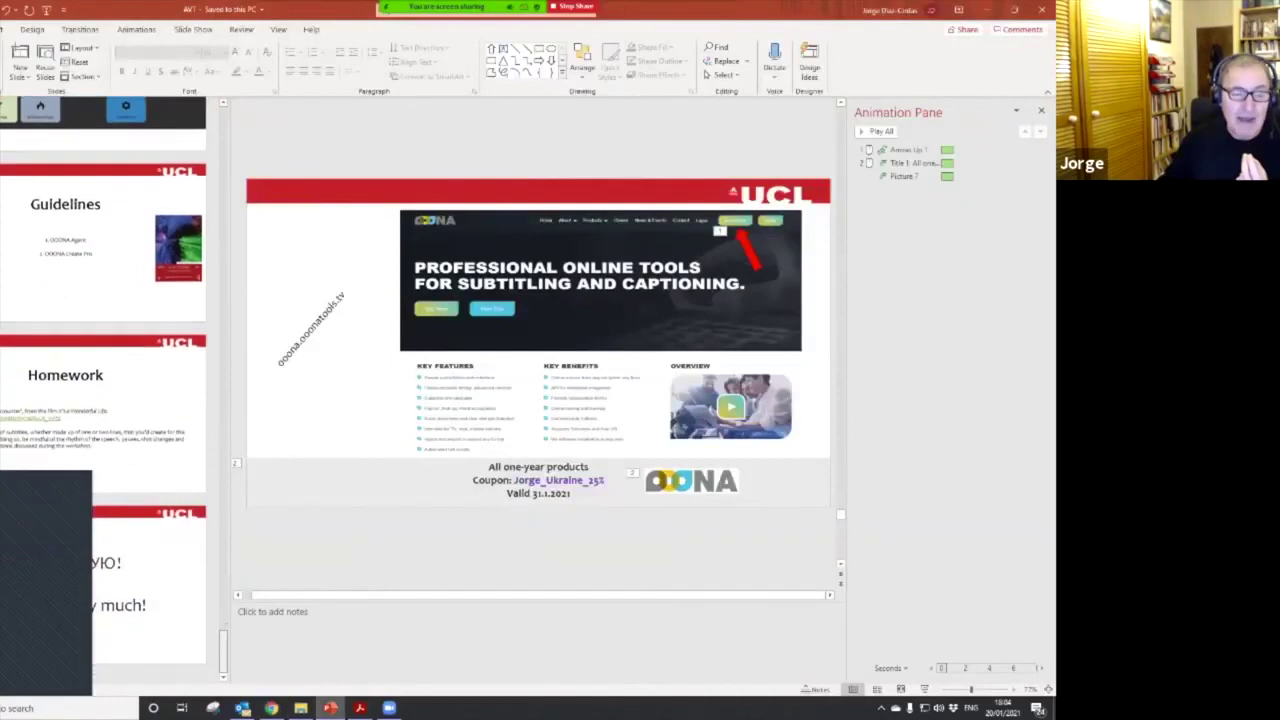
{"action": "left_click", "coordinate": [103, 410]}
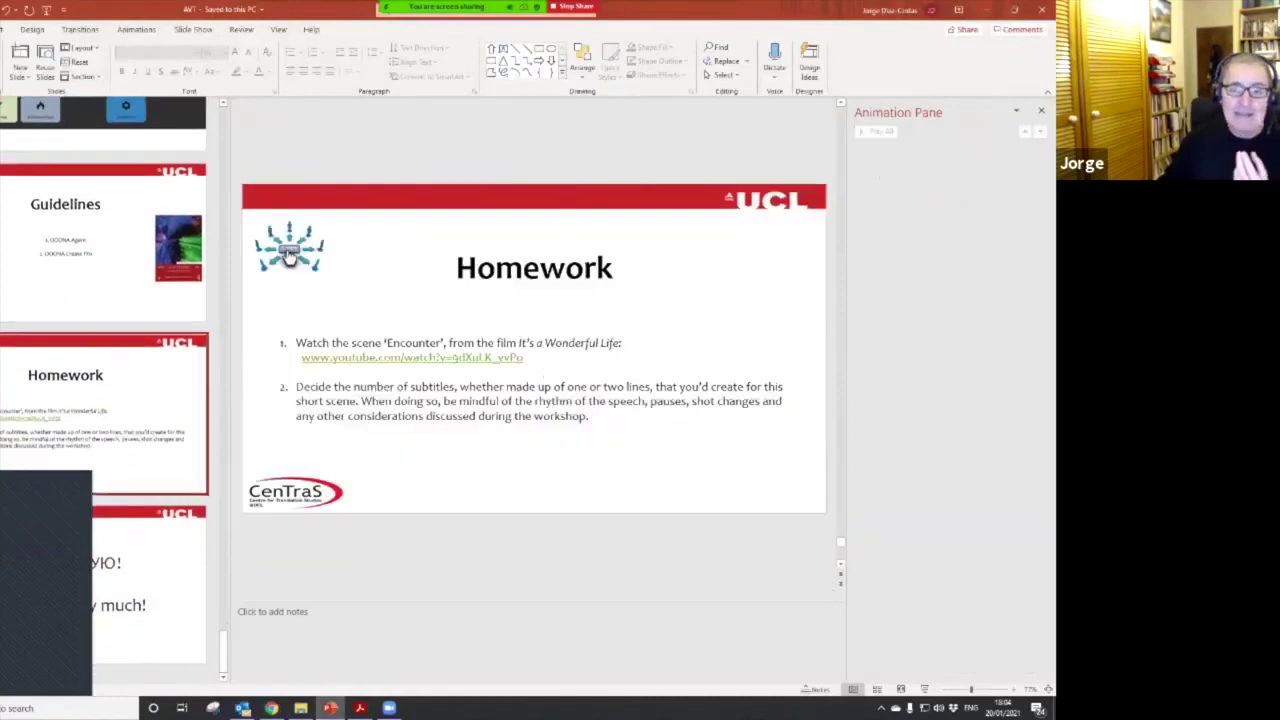